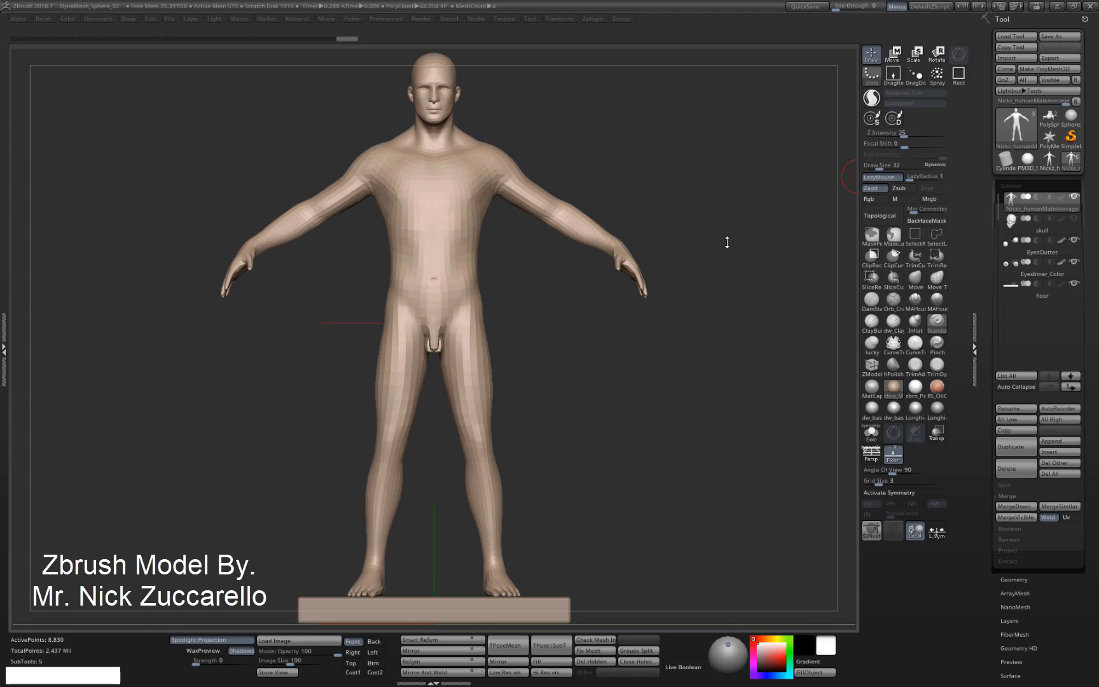
Turn on the polyframe and examine the low-poly male figure's polygroups and edge flow from the front and both sides
left_click_drag(681, 243, 682, 238)
key("shift+f")
left_click_drag(595, 342, 825, 356)
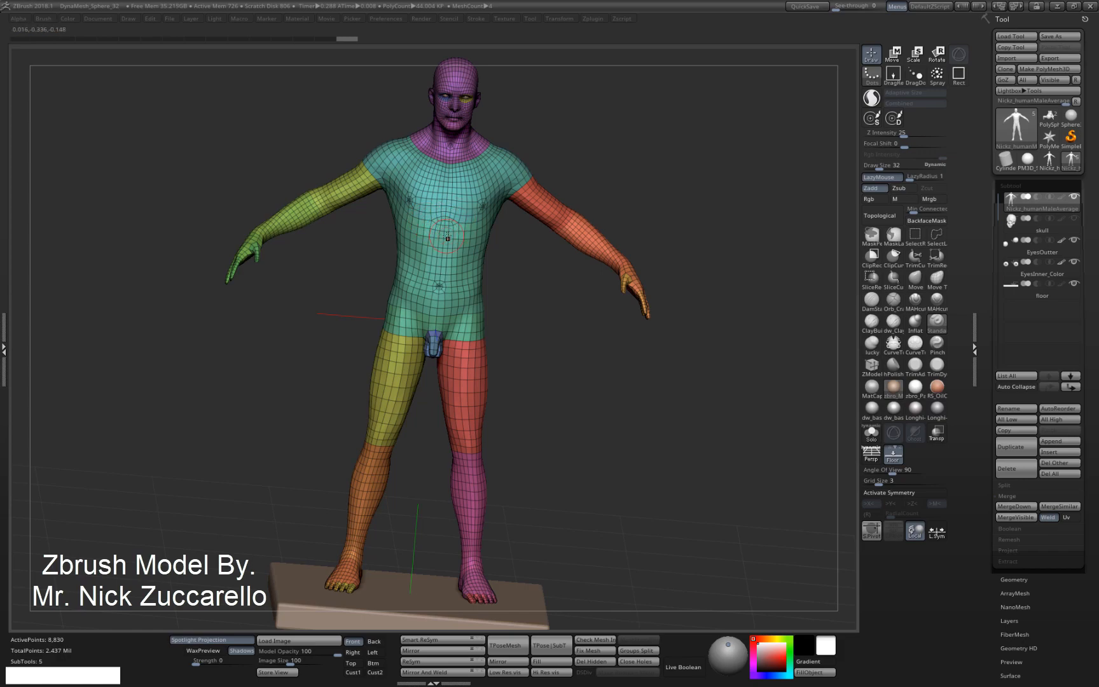
left_click_drag(505, 277, 927, 329)
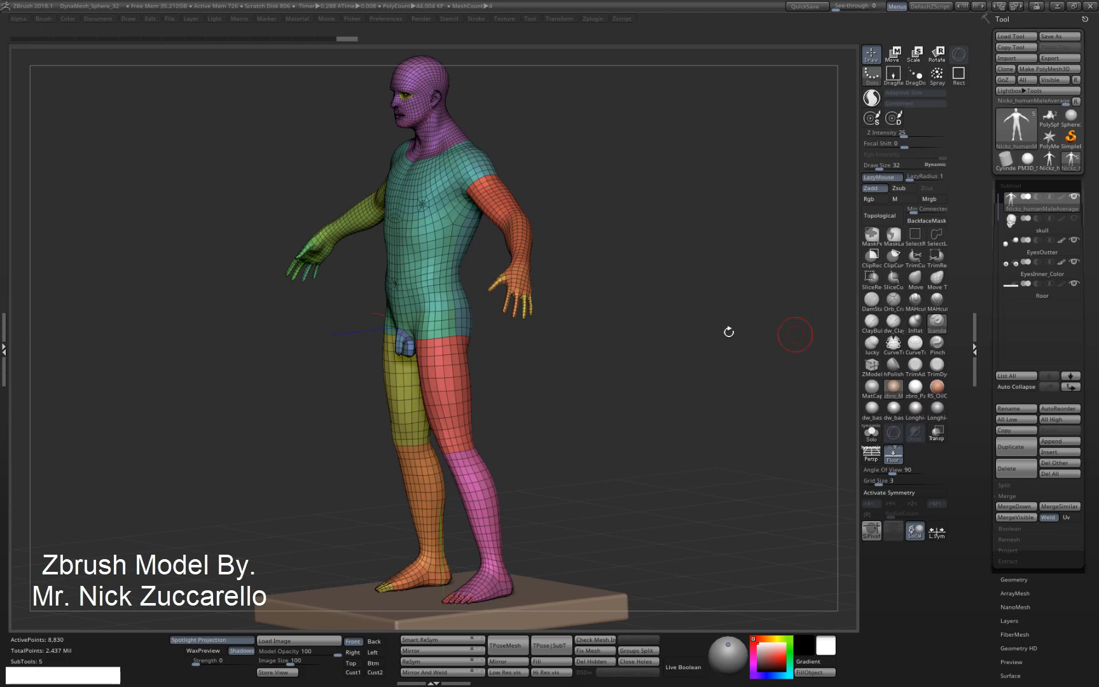
left_click_drag(627, 315, 650, 307)
left_click_drag(657, 355, 677, 355, "shift")
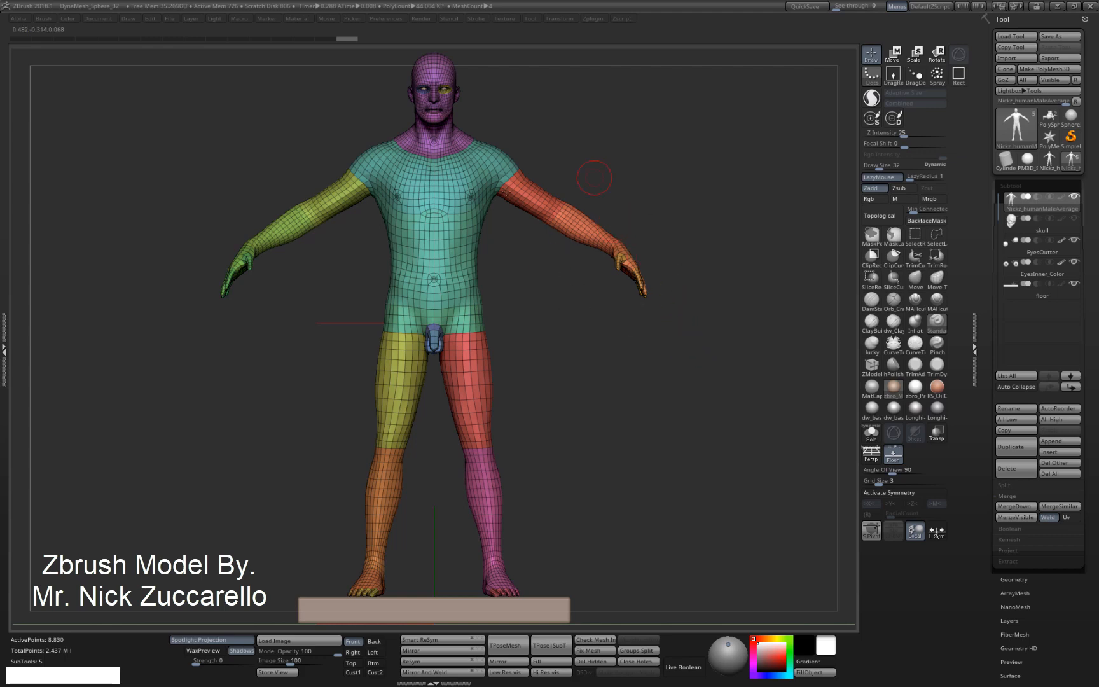
left_click_drag(640, 340, 394, 286)
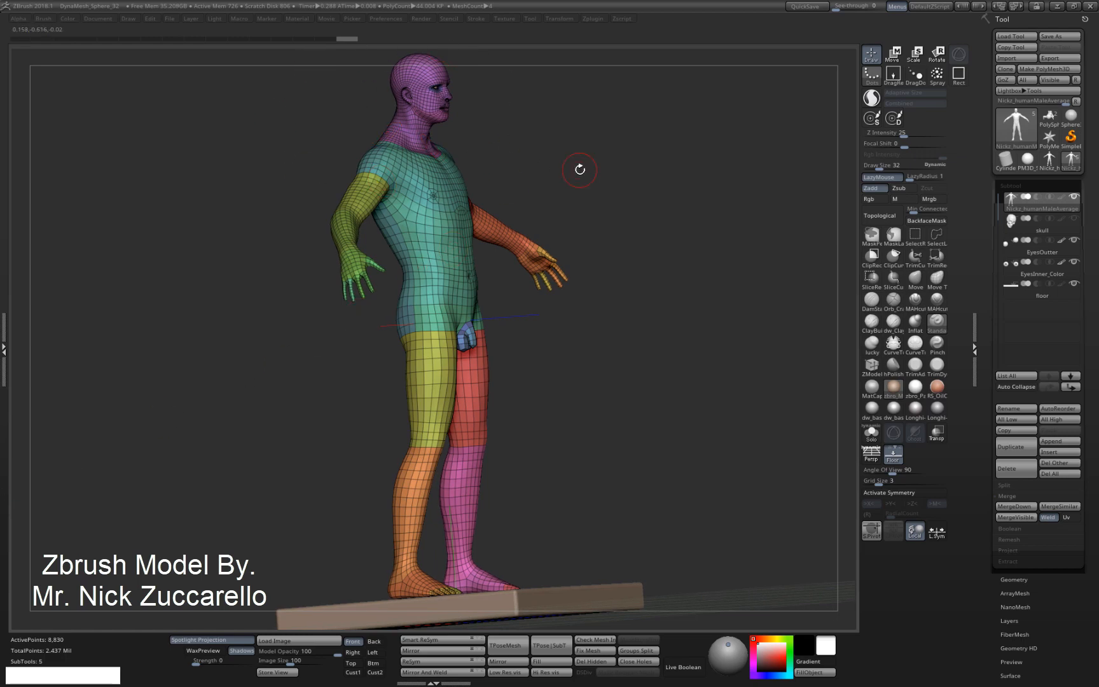
left_click_drag(579, 169, 594, 146)
key("b")
key("s")
key("t")
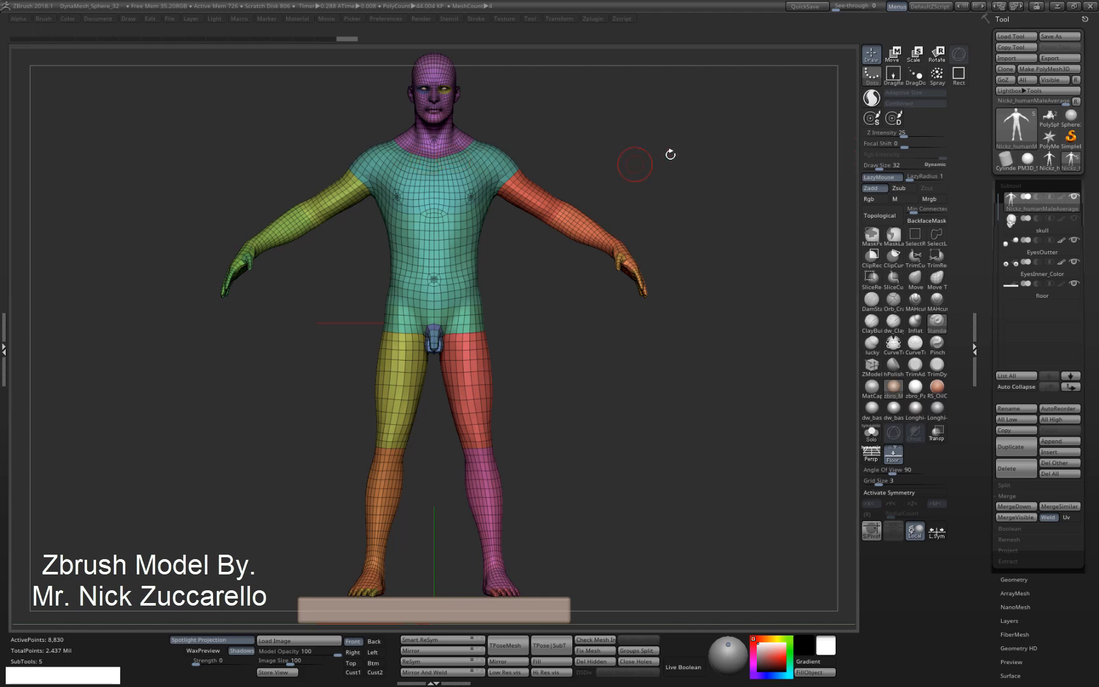
Compare the dense single-mesh figure with the low-poly figure and check the body subtool's polygon and point counts
left_click(1049, 159)
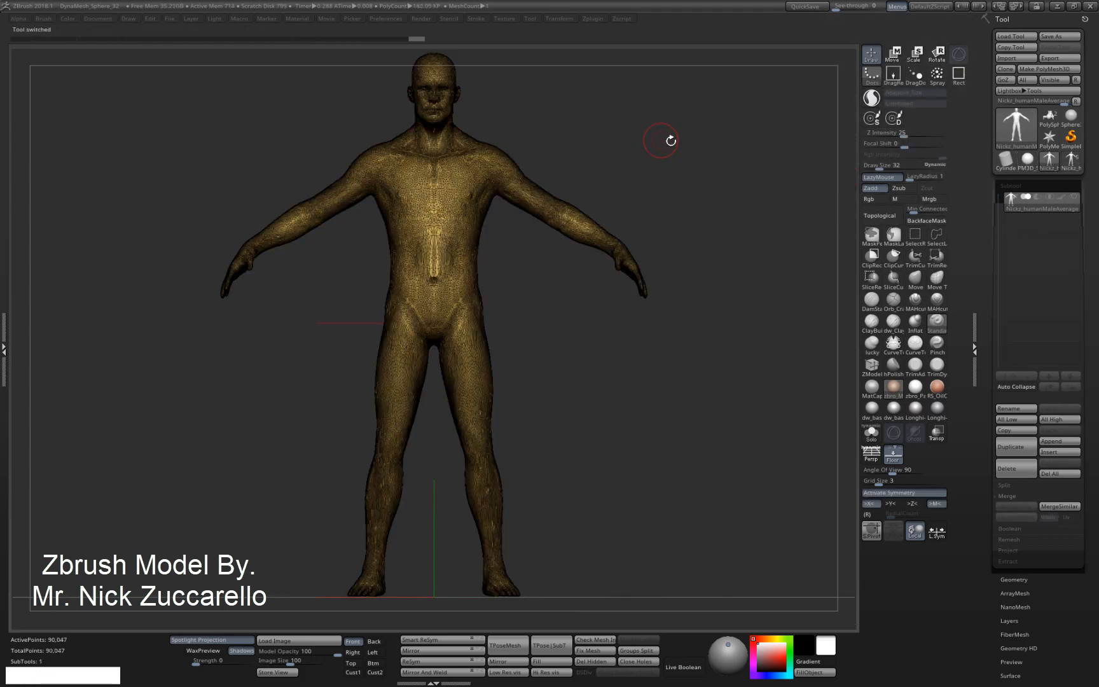
left_click(1075, 162)
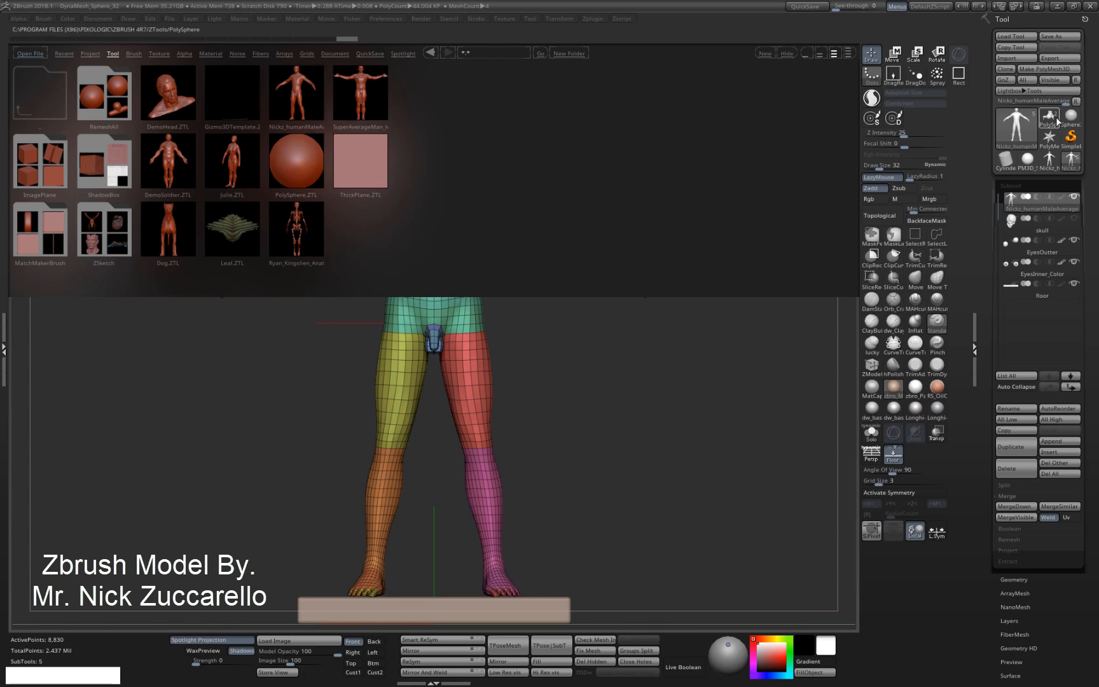
left_click(789, 54)
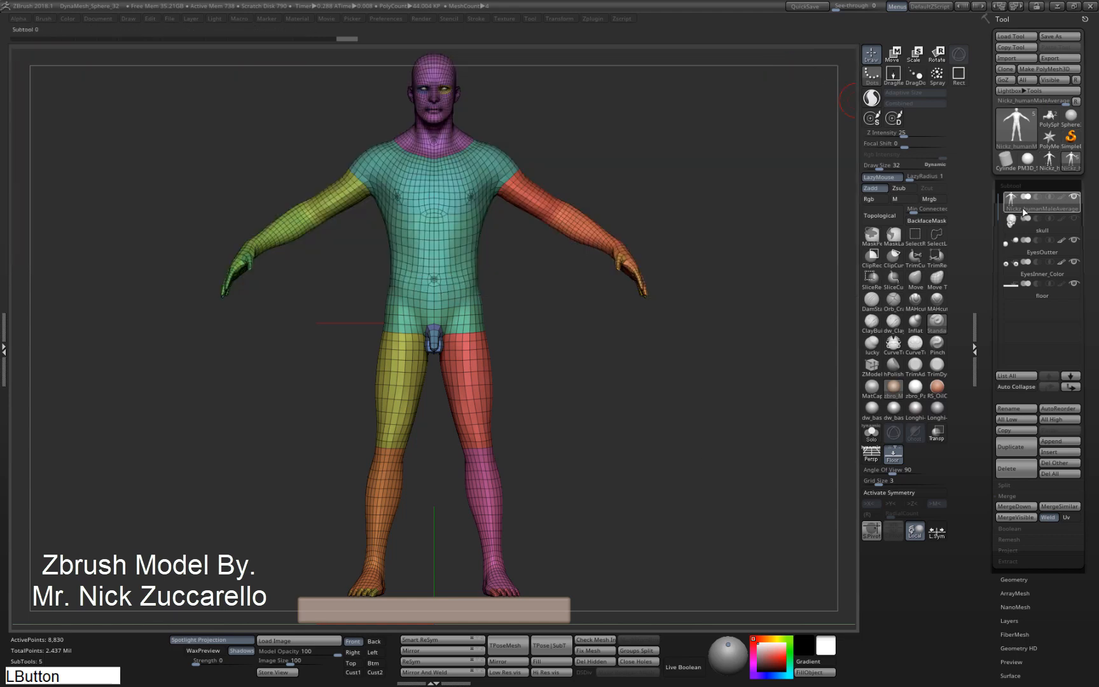
mouse_move(1041, 203)
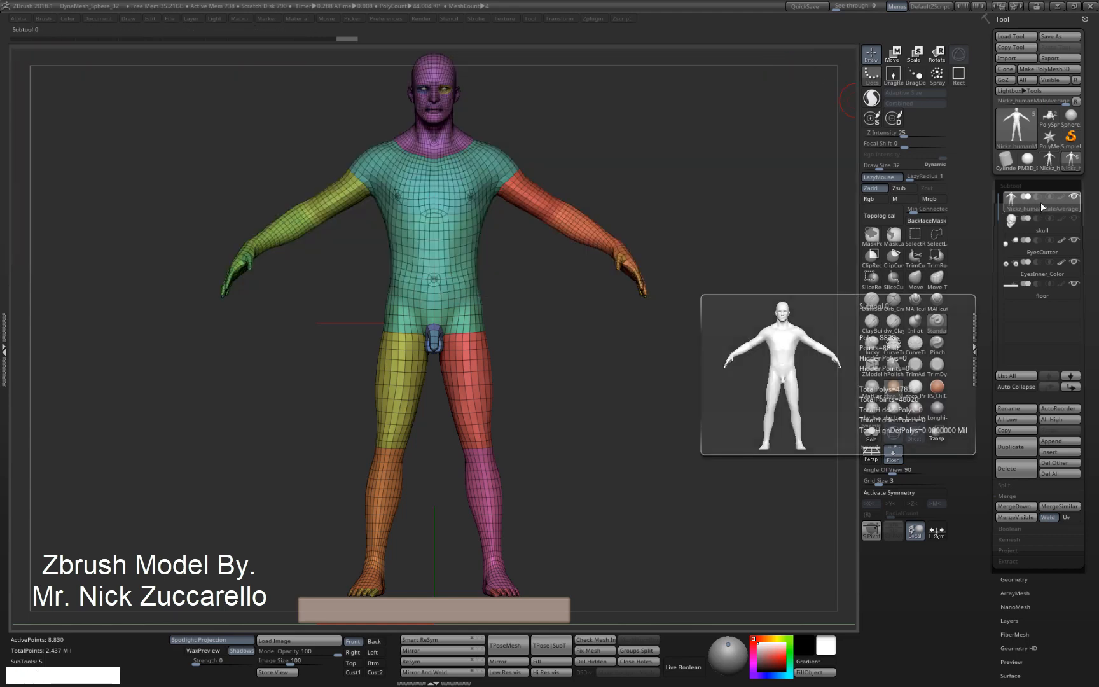
Switch to the dense single-mesh figure and review the Decimation Master percentage and polygon-target settings
left_click(1048, 166)
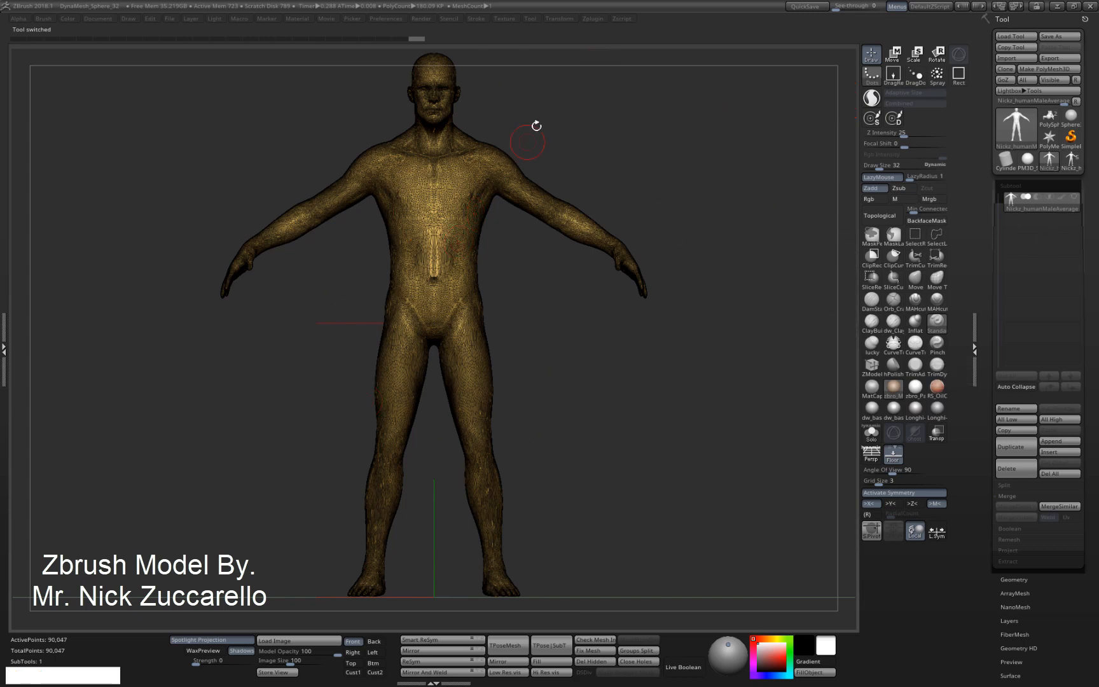
left_click(595, 18)
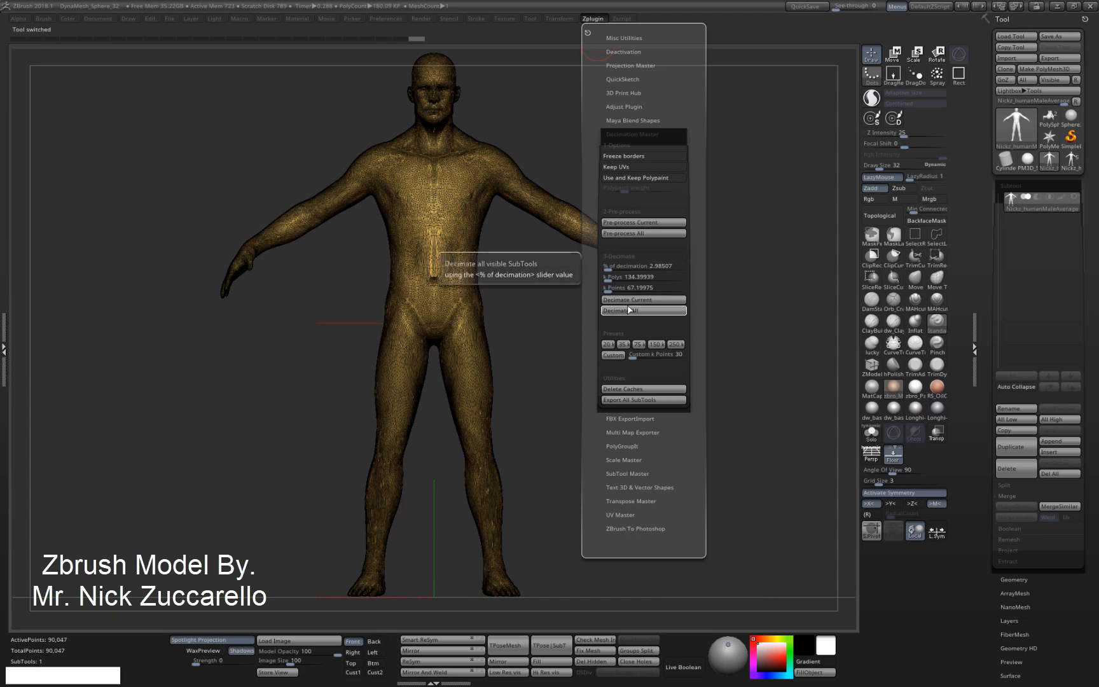
left_click(610, 267)
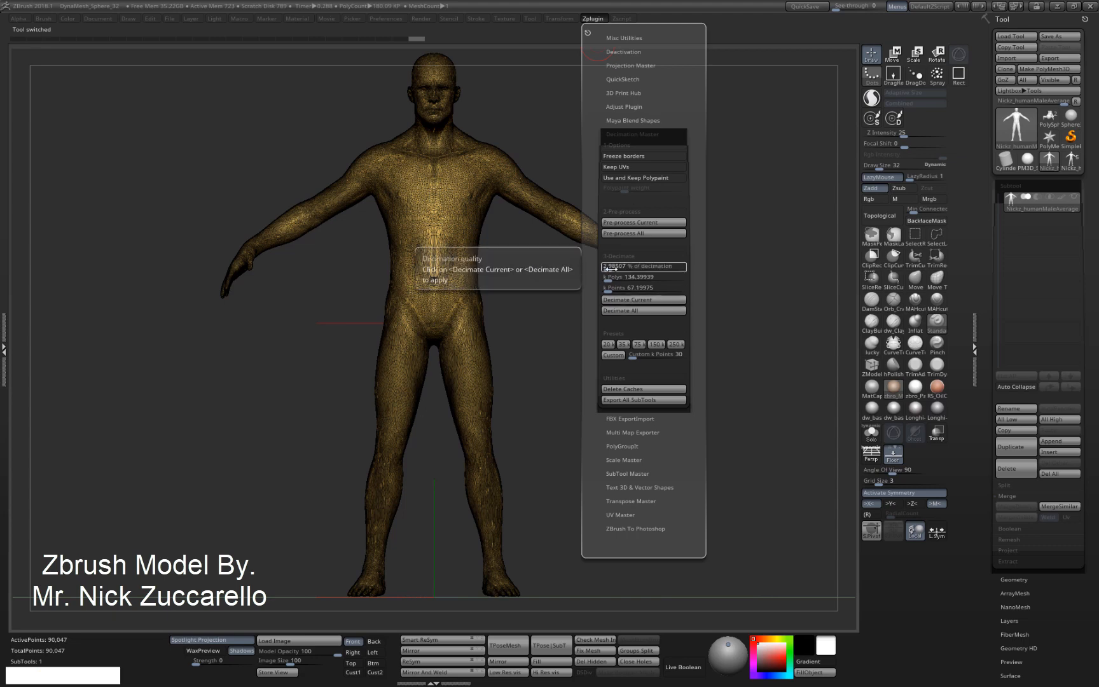
left_click(714, 264)
left_click(610, 277)
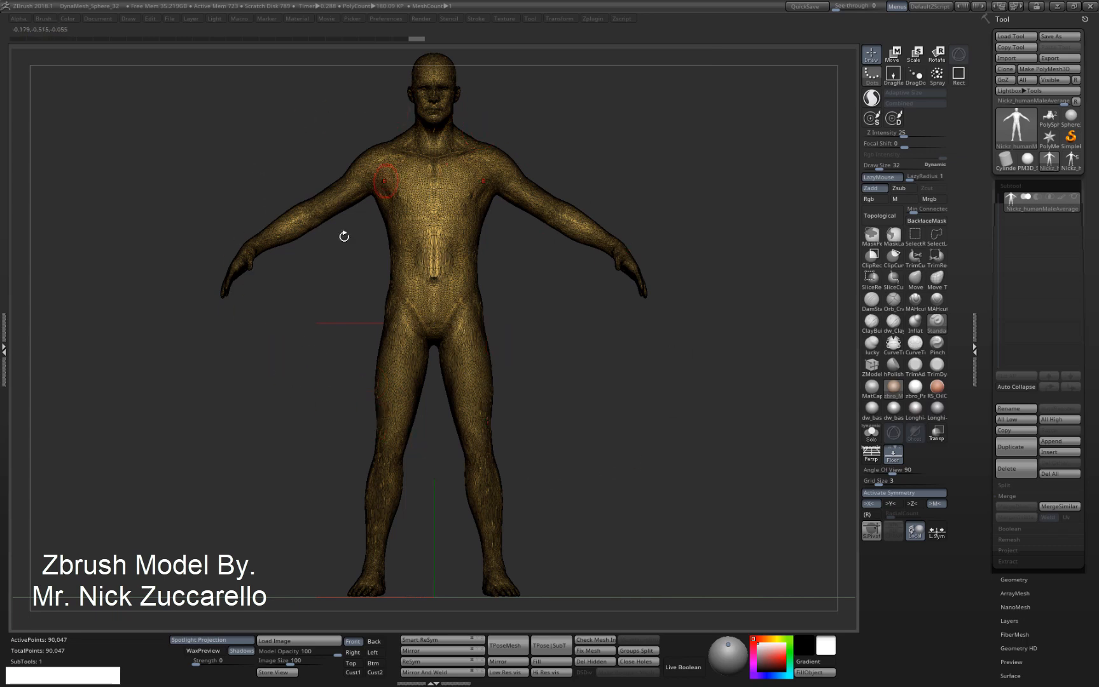
Hide the polyframe and compare the dense figure's surface with that of the low-poly figure
left_click_drag(630, 416, 797, 422)
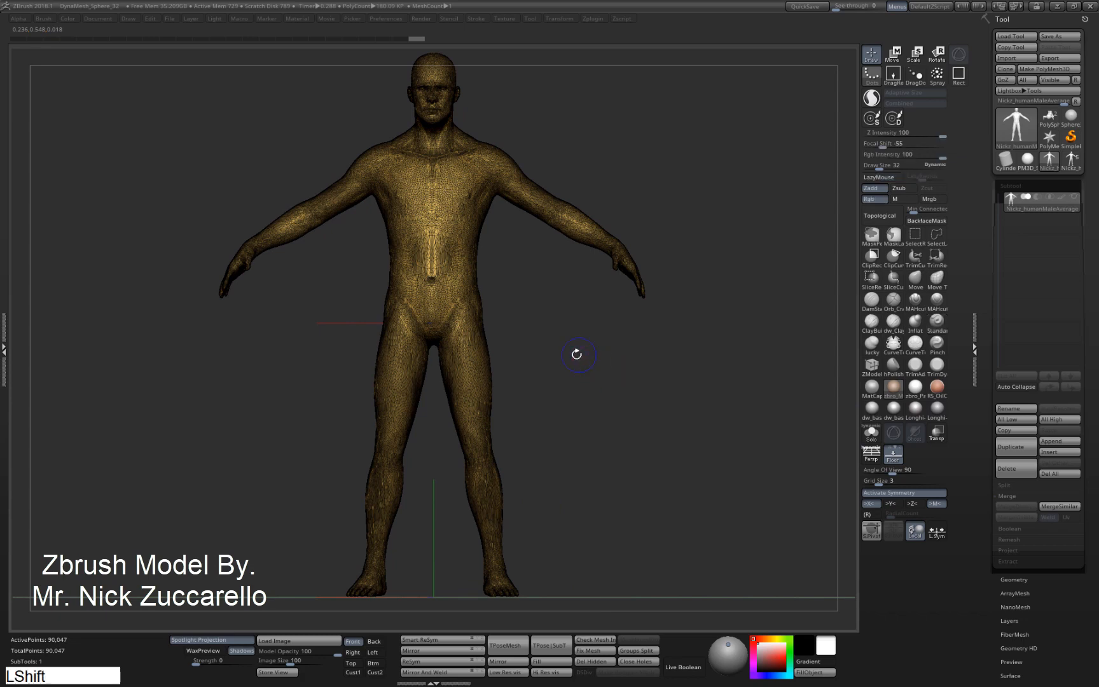
key("shift+f")
left_click(567, 414)
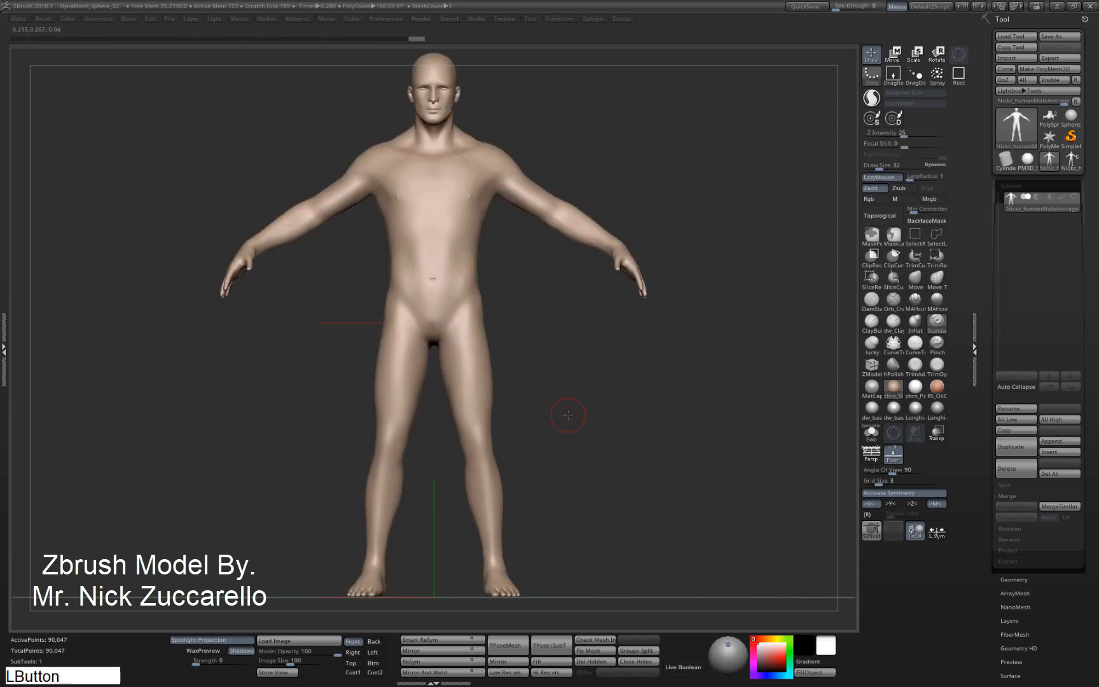
left_click(1071, 159)
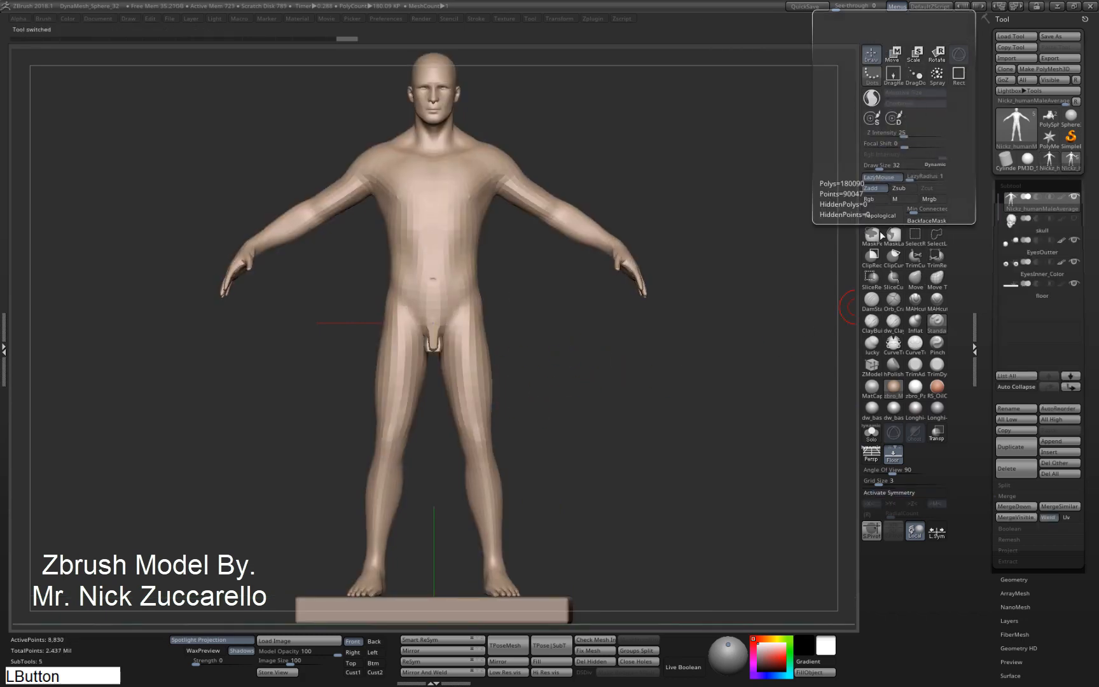
left_click_drag(650, 353, 719, 357)
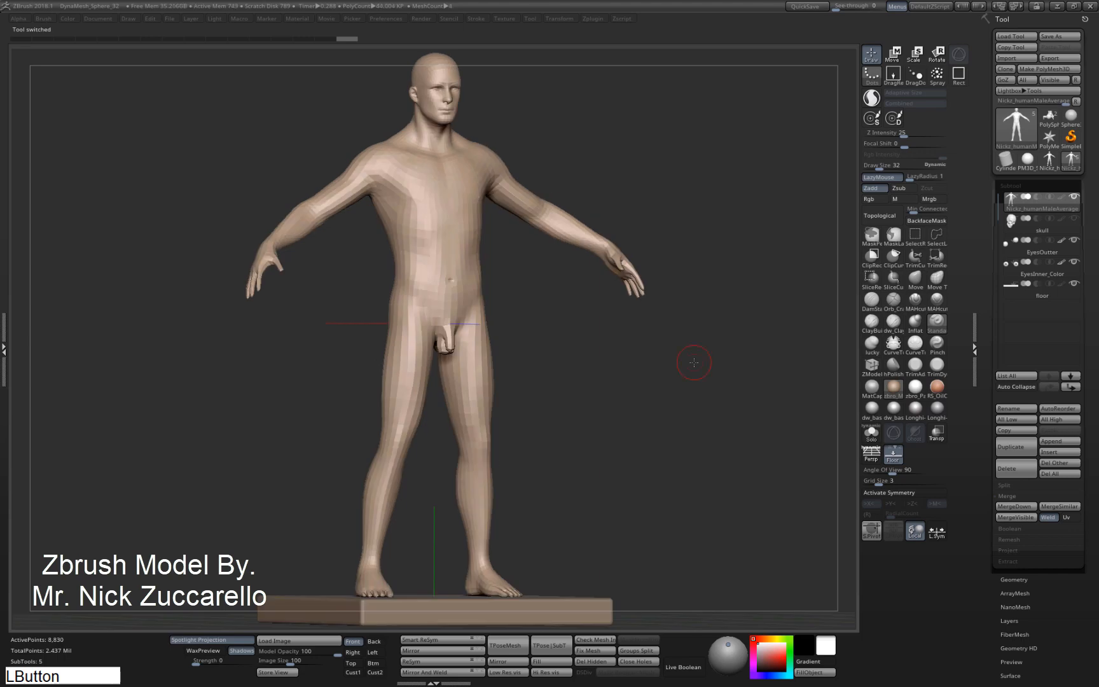
Return to the dense figure and examine its surface from several angles, with and without the polyframe
left_click(1050, 159)
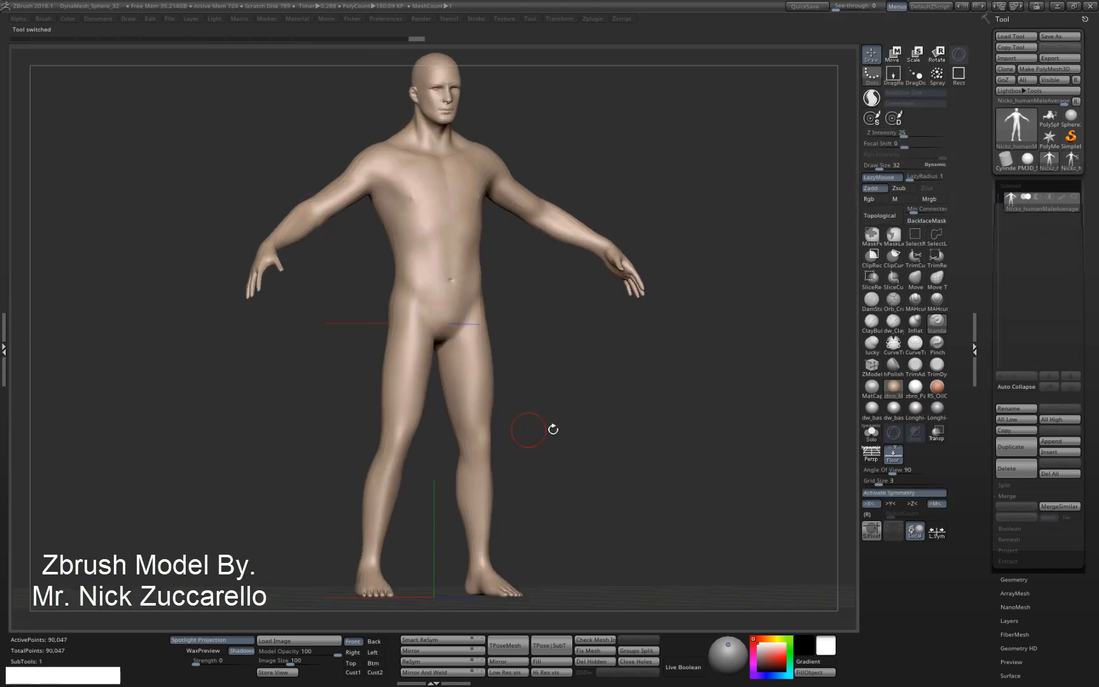
left_click_drag(554, 430, 643, 453)
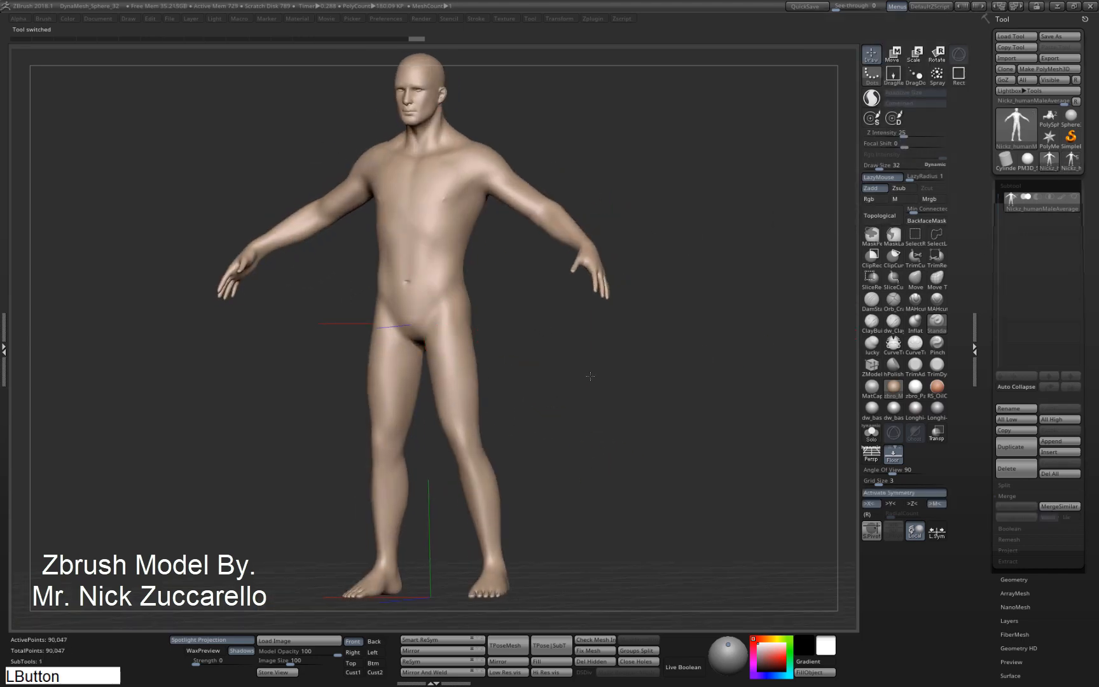
left_click_drag(588, 376, 551, 375)
left_click_drag(576, 424, 710, 447)
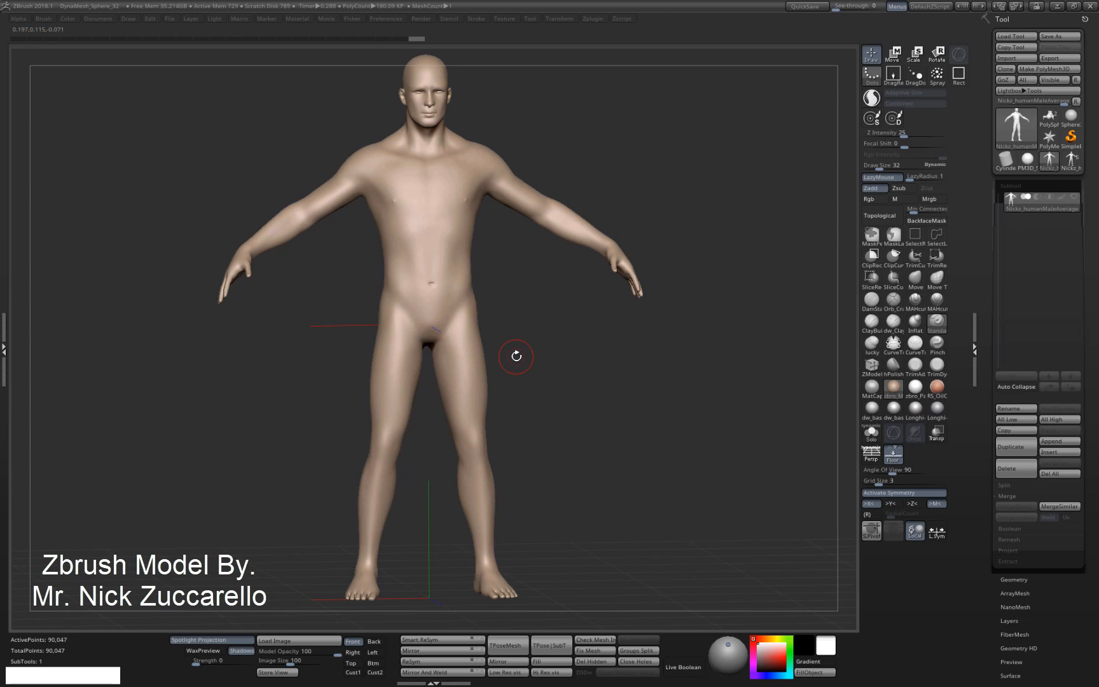
key("shift+f")
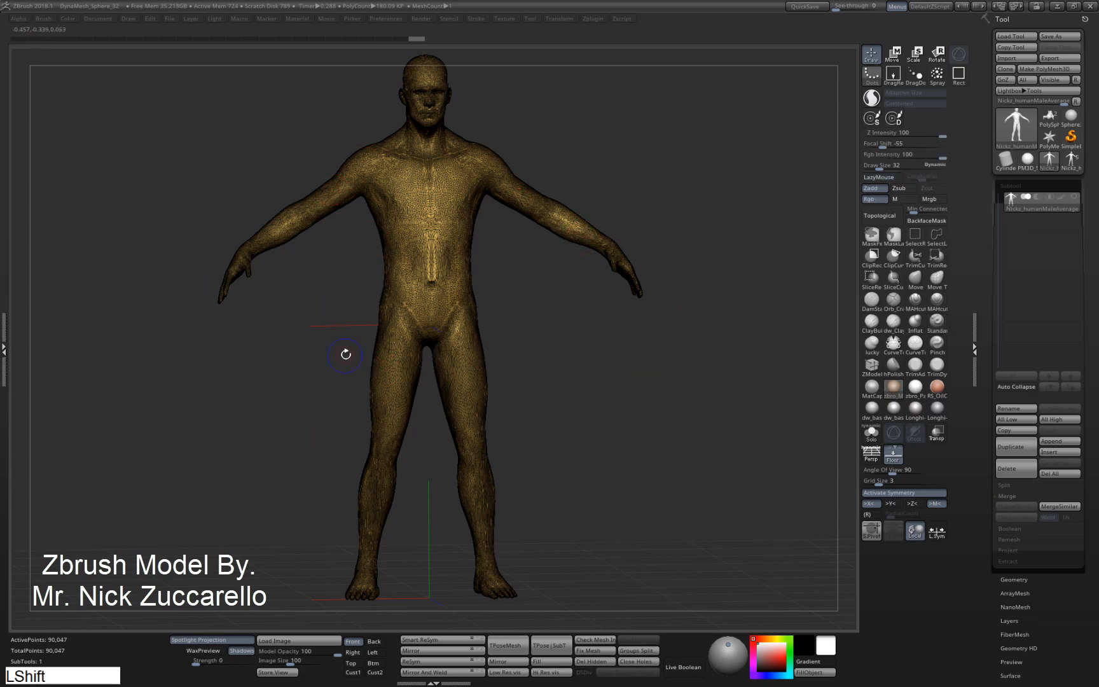
key("shift+f")
Run a mesh integrity check on the dense figure and look at the OBJ export location in the retopoDemo folder
left_click(1020, 579)
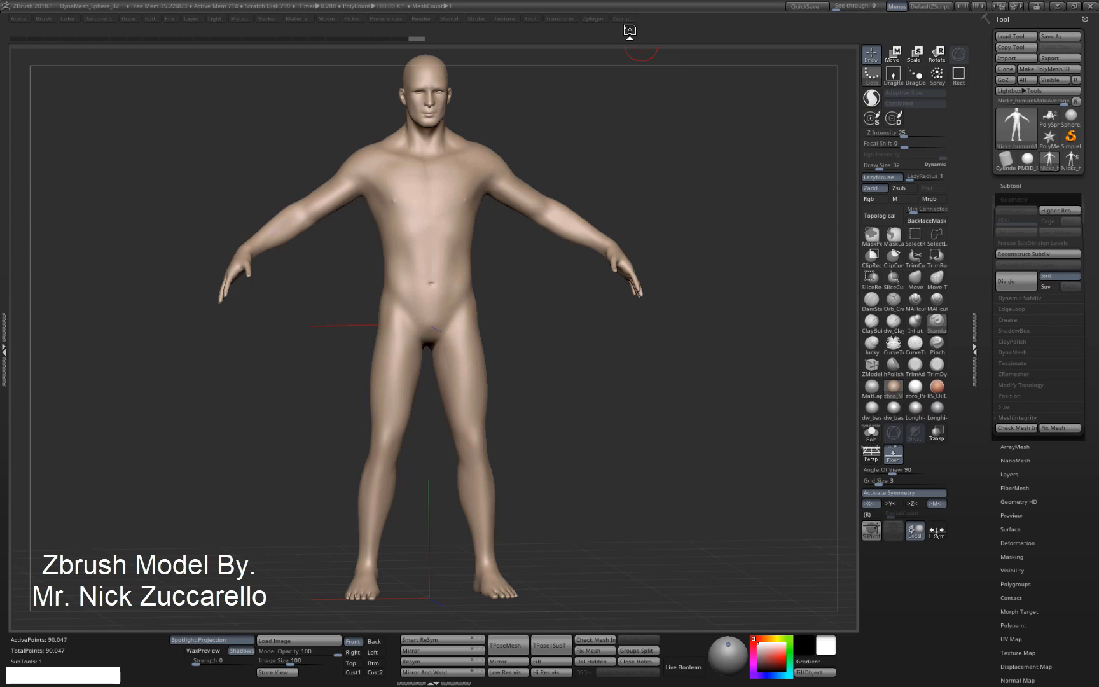
left_click(1018, 426)
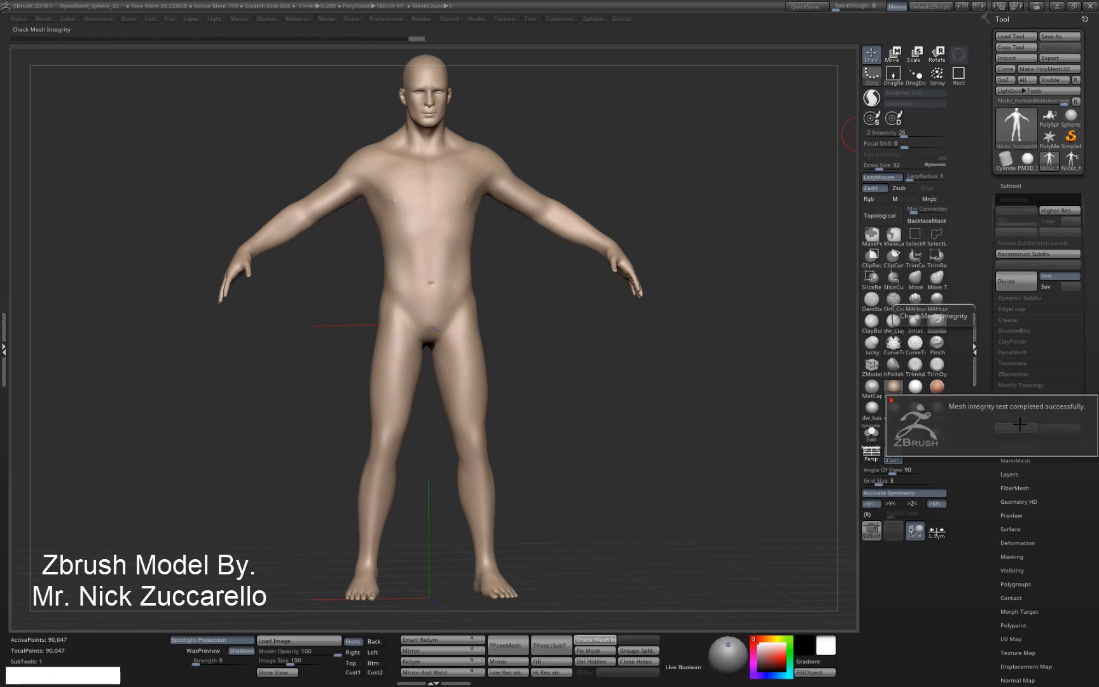
left_click(987, 482)
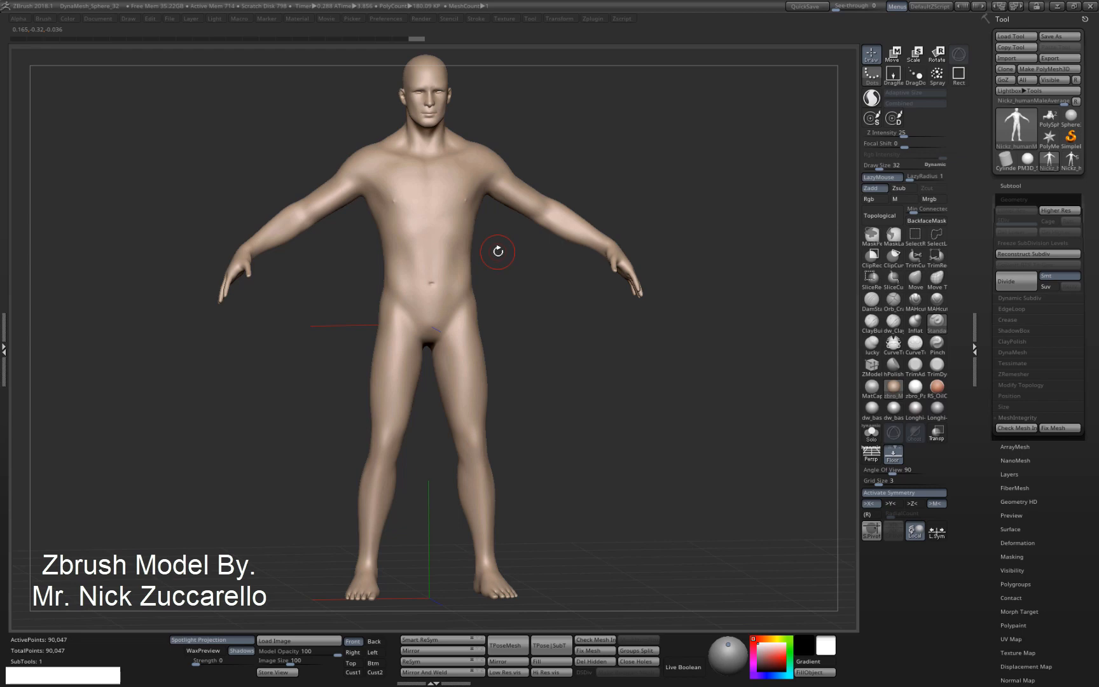
left_click(1063, 60)
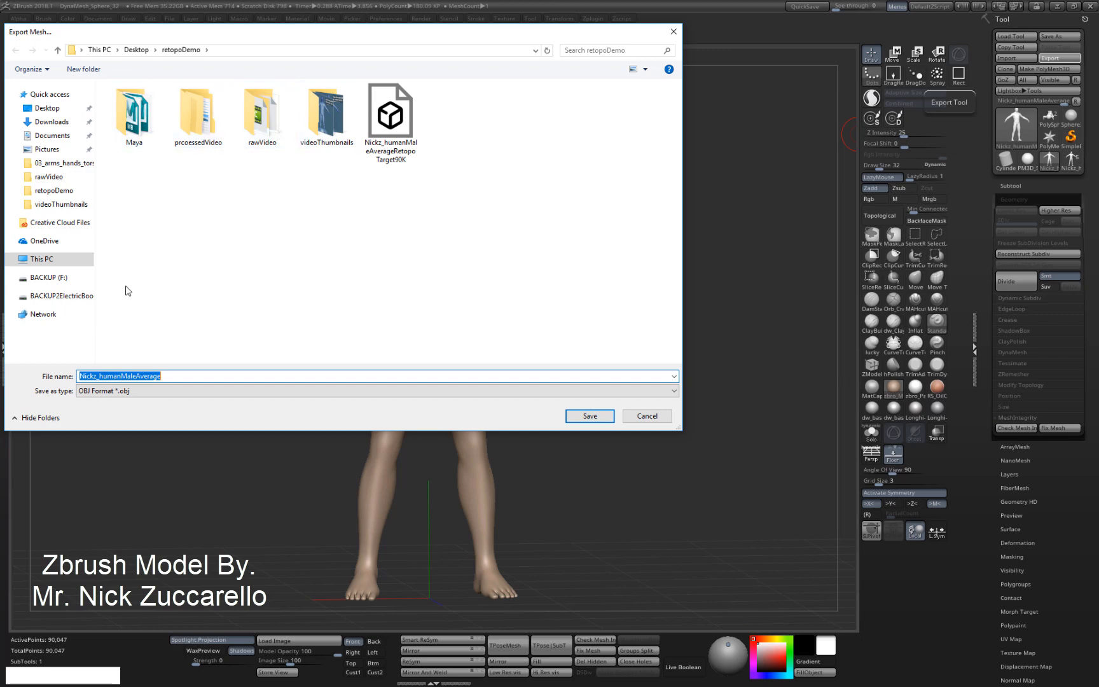
left_click(646, 416)
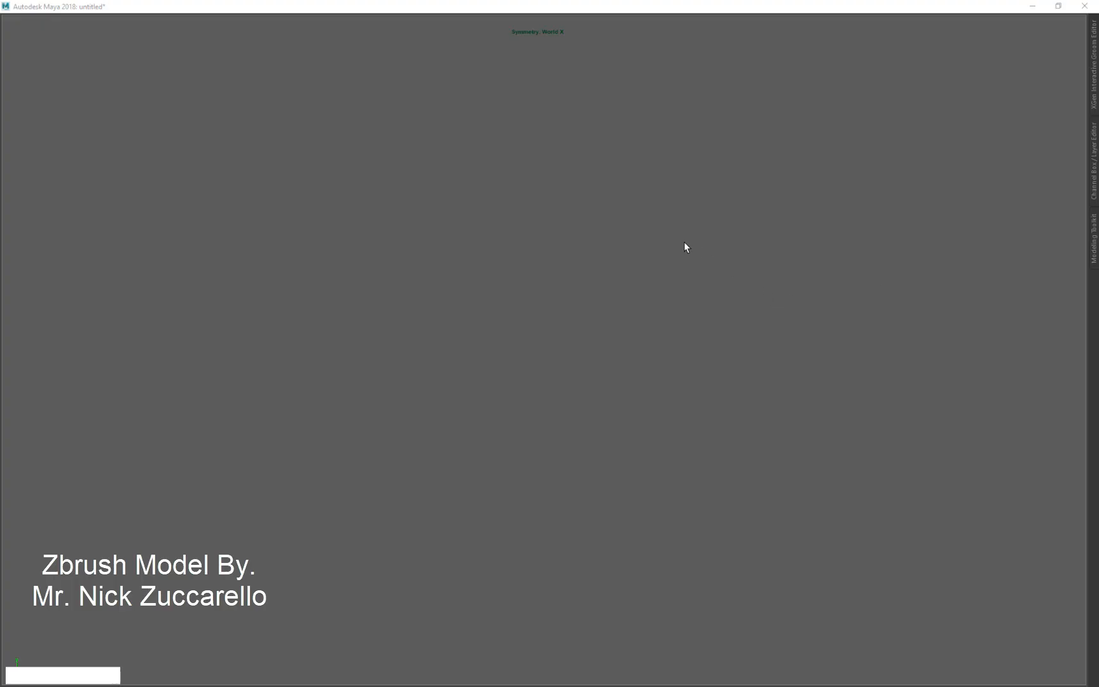
Switch to Maya, import Nickz_humanMaleAverageRetopoTarget90K from the retopoDemo folder as an OBJ, and frame the figure
left_click(685, 243)
key("space")
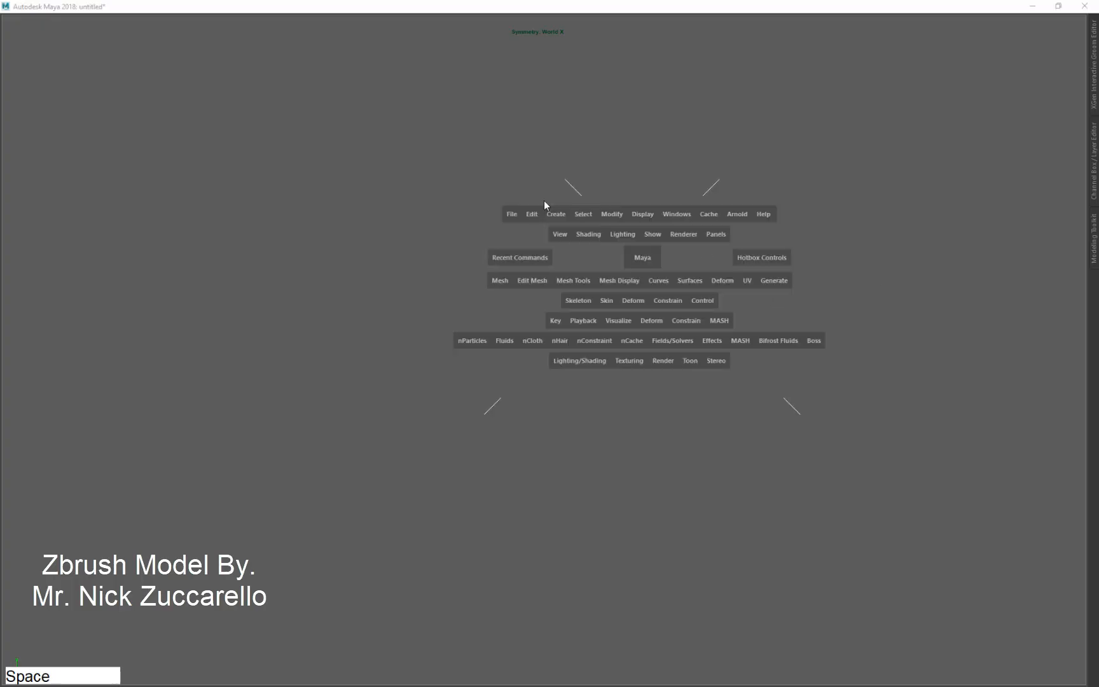
left_click(511, 214)
left_click(548, 342)
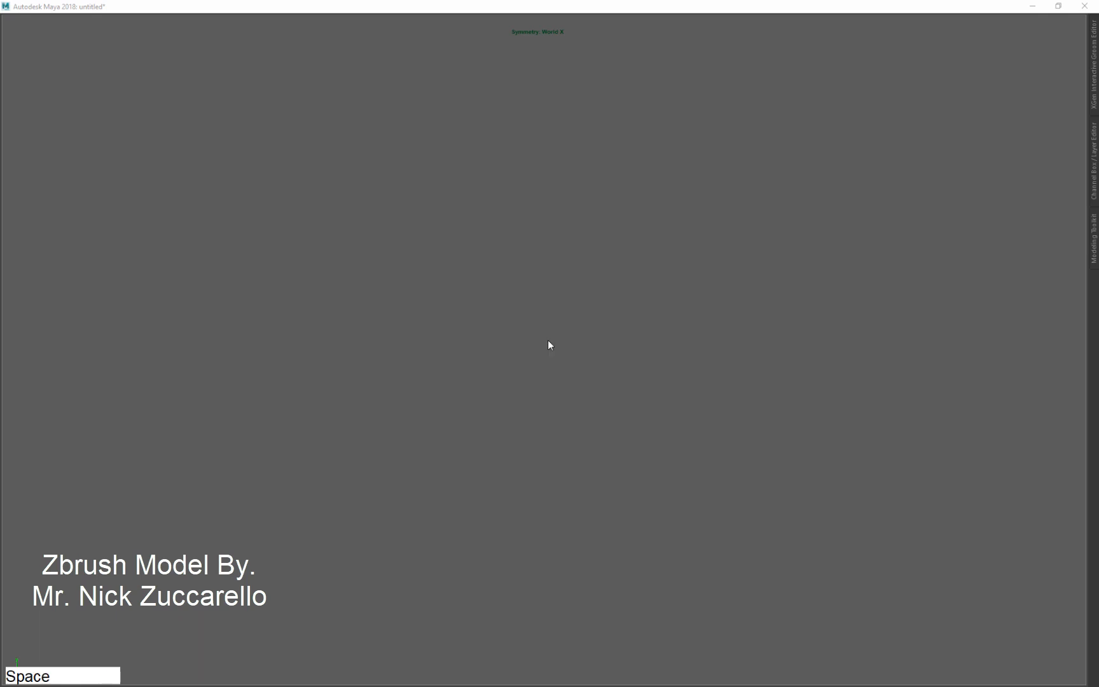
double_click(407, 106)
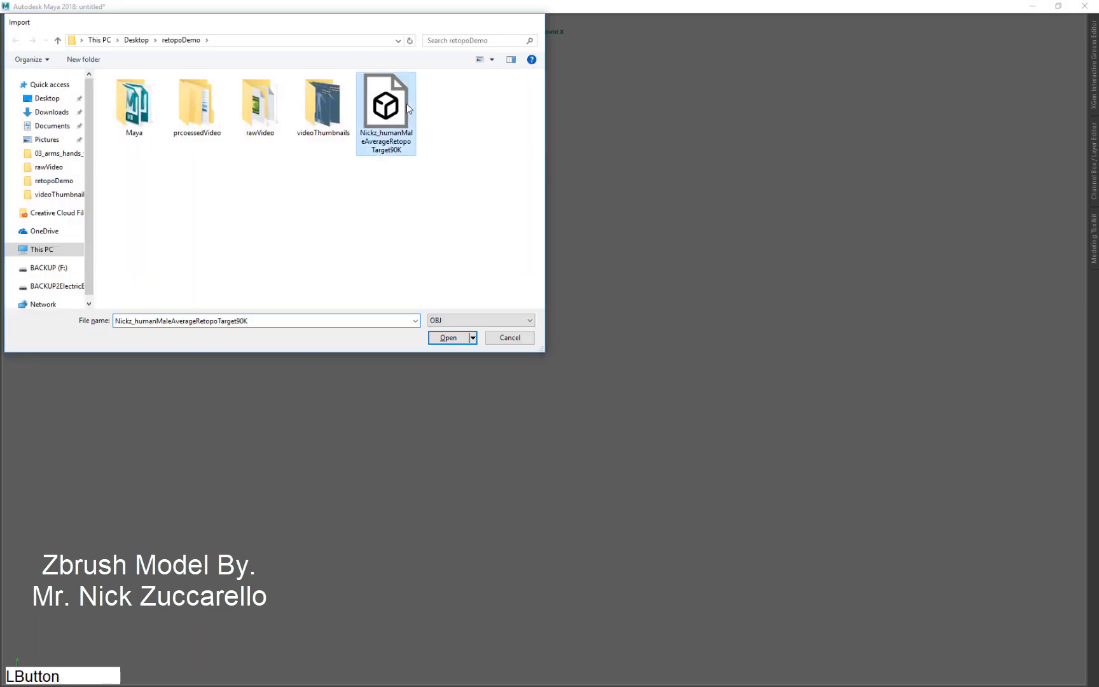
left_click(593, 326)
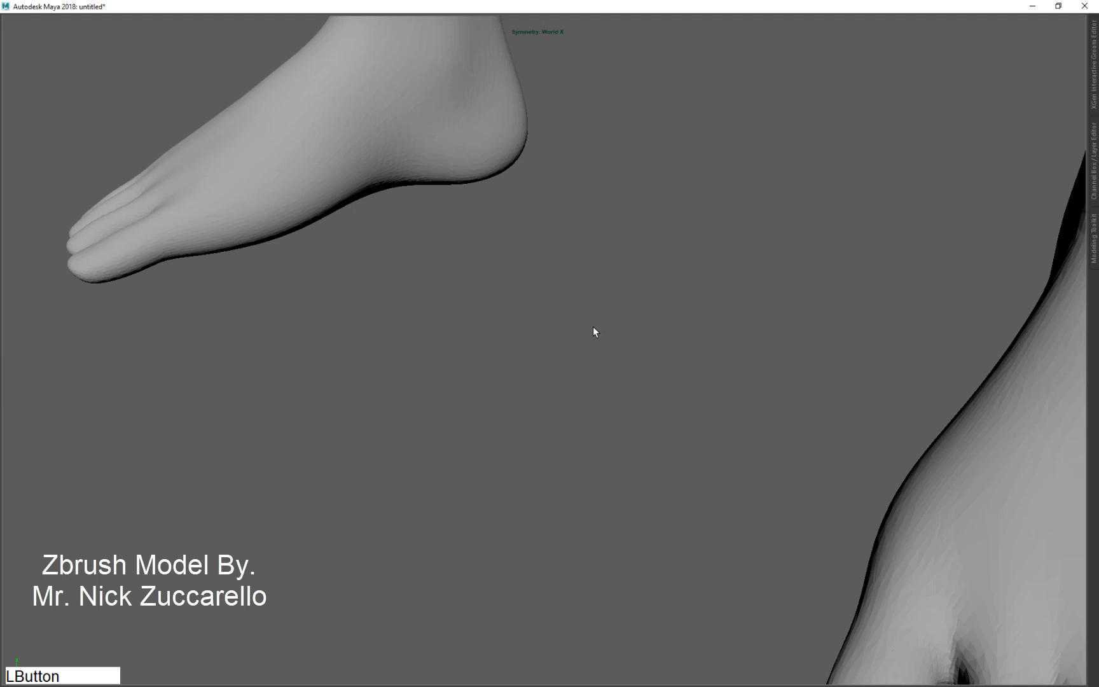
key("f")
left_click_drag(593, 321, 704, 401, "alt")
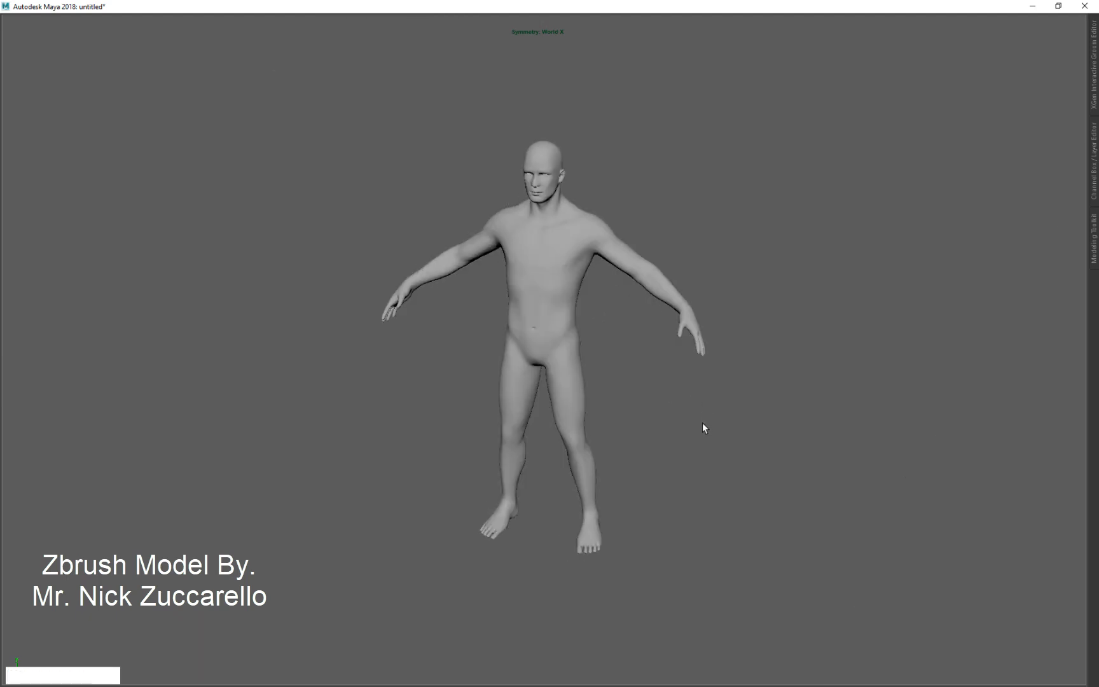
Display the grid beneath the figure and show the Channel Box / Layer Editor
key("ctrl+alt+g")
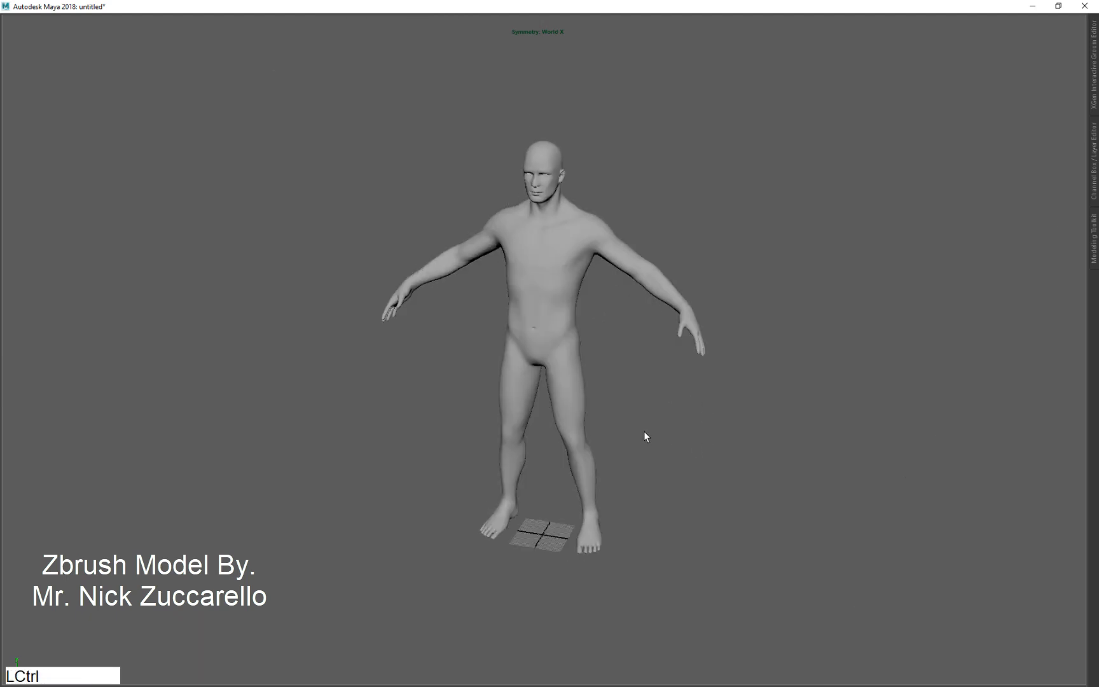
left_click_drag(645, 437, 781, 390, "alt")
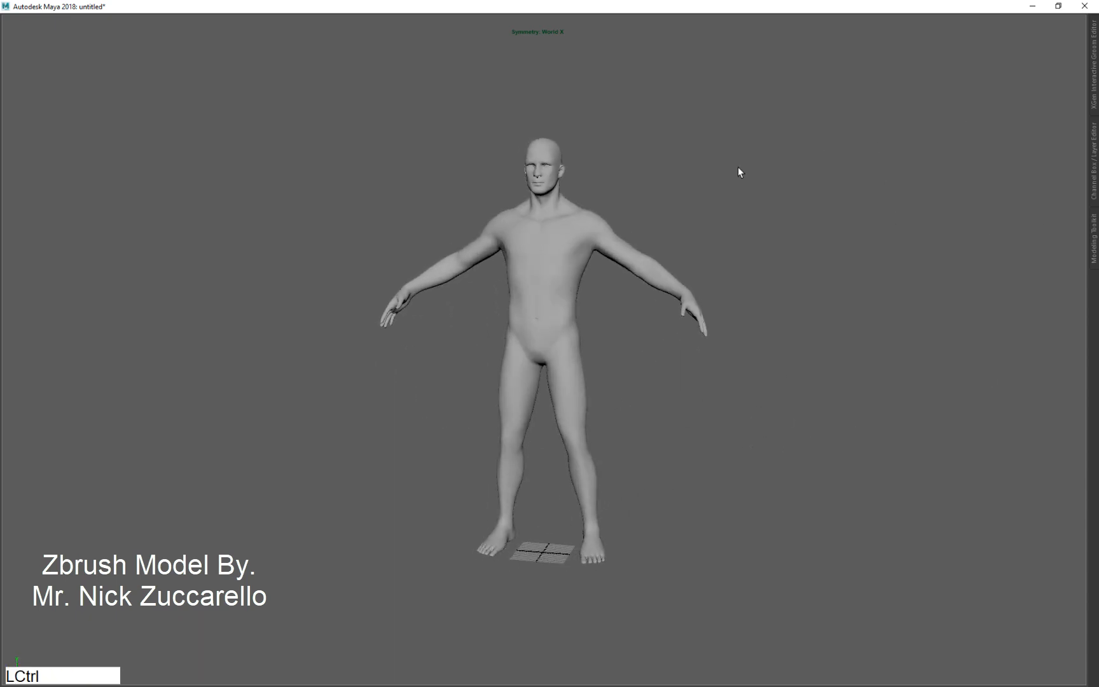
key("ctrl+a")
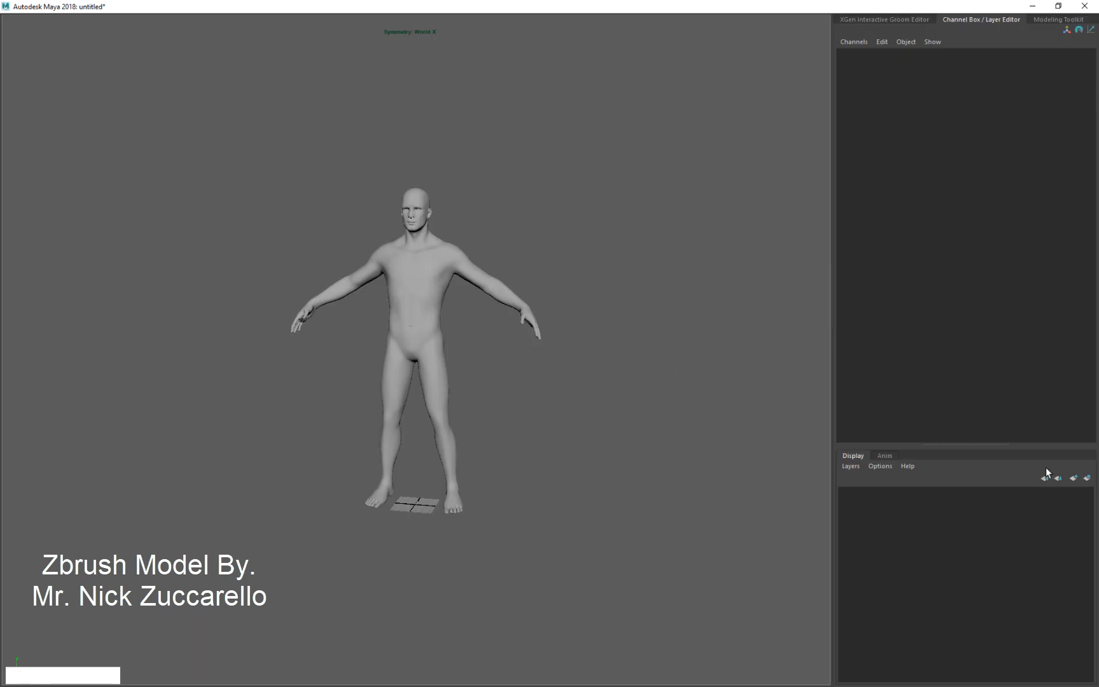
Create a new display layer and add the figure mesh to it
left_click(1087, 477)
left_click(437, 282)
right_click(905, 496)
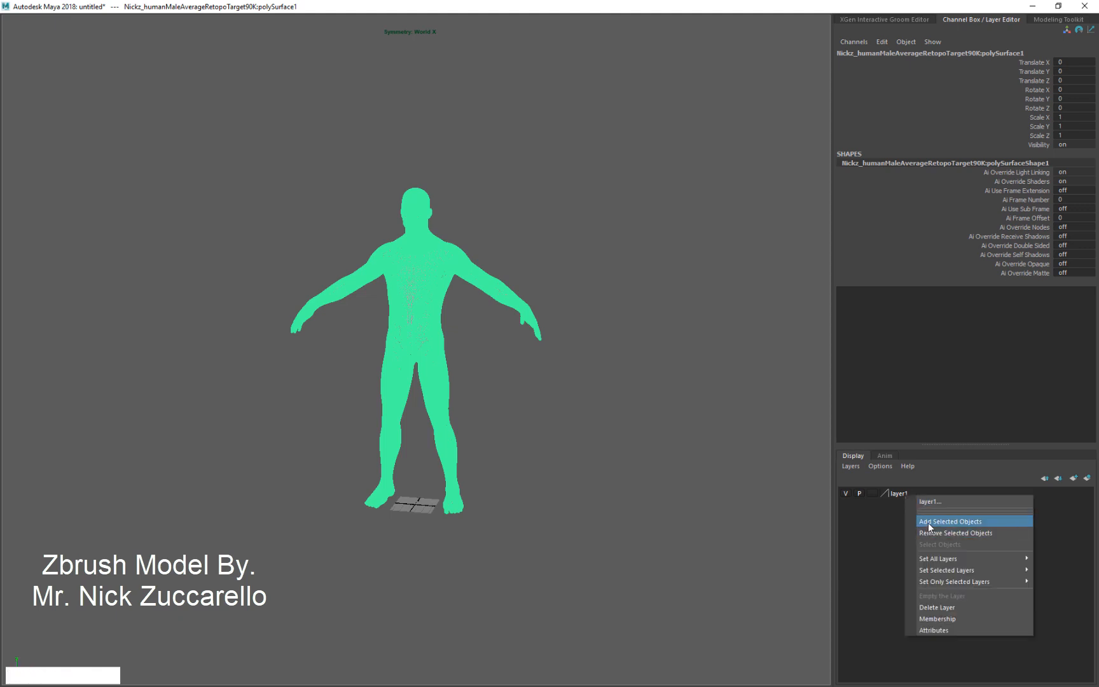
left_click(920, 521)
Rename the figure's display layer to retopoDummy and save the layer settings
double_click(907, 492)
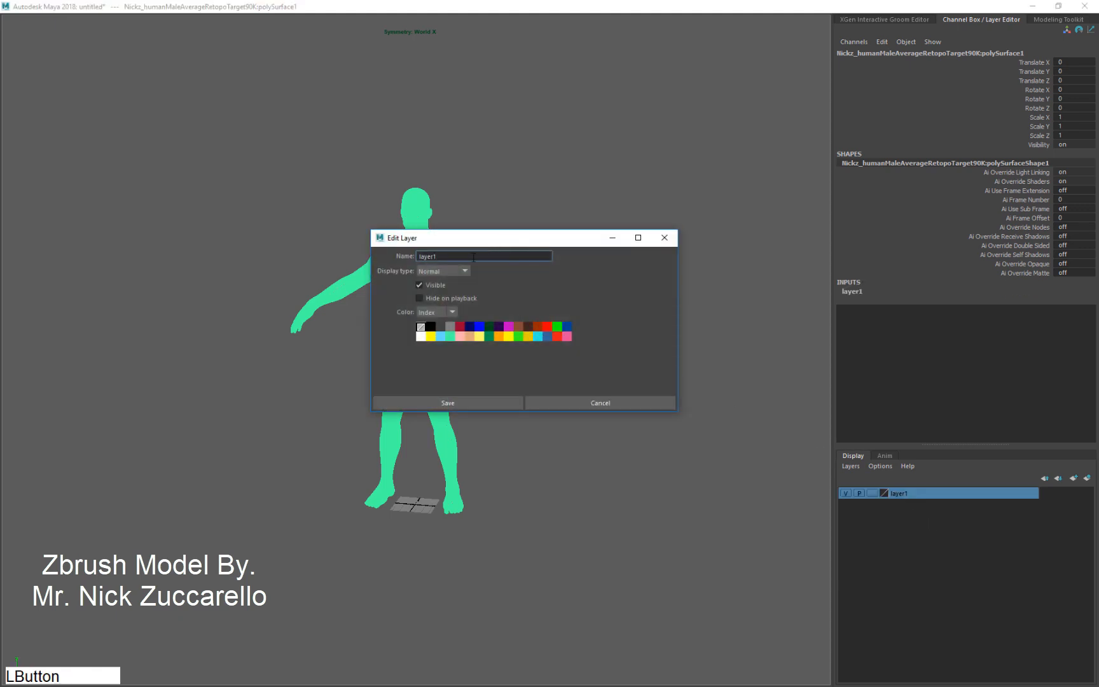
double_click(473, 257)
key("BackSpace")
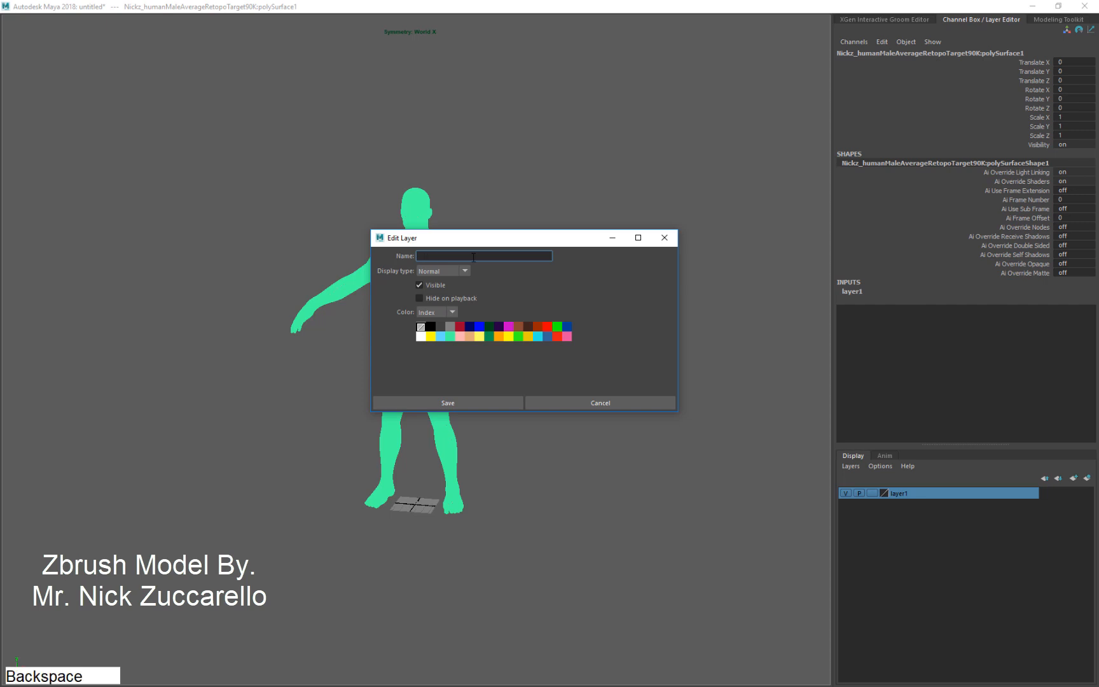
type("retopo")
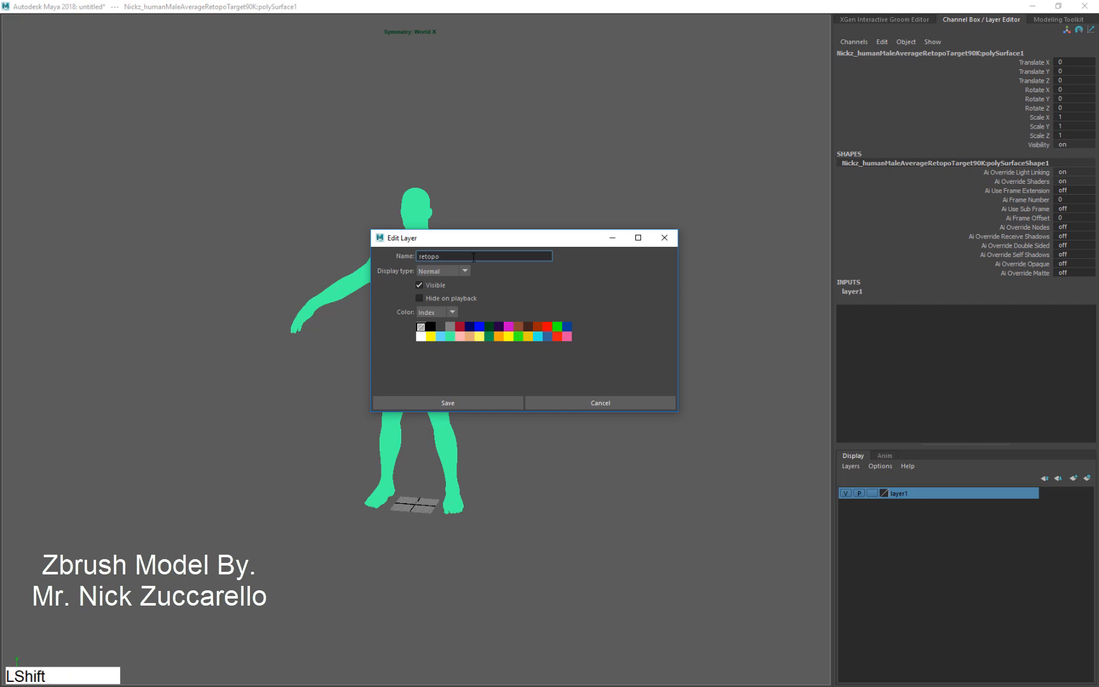
type("Dummy")
key("KP_Enter")
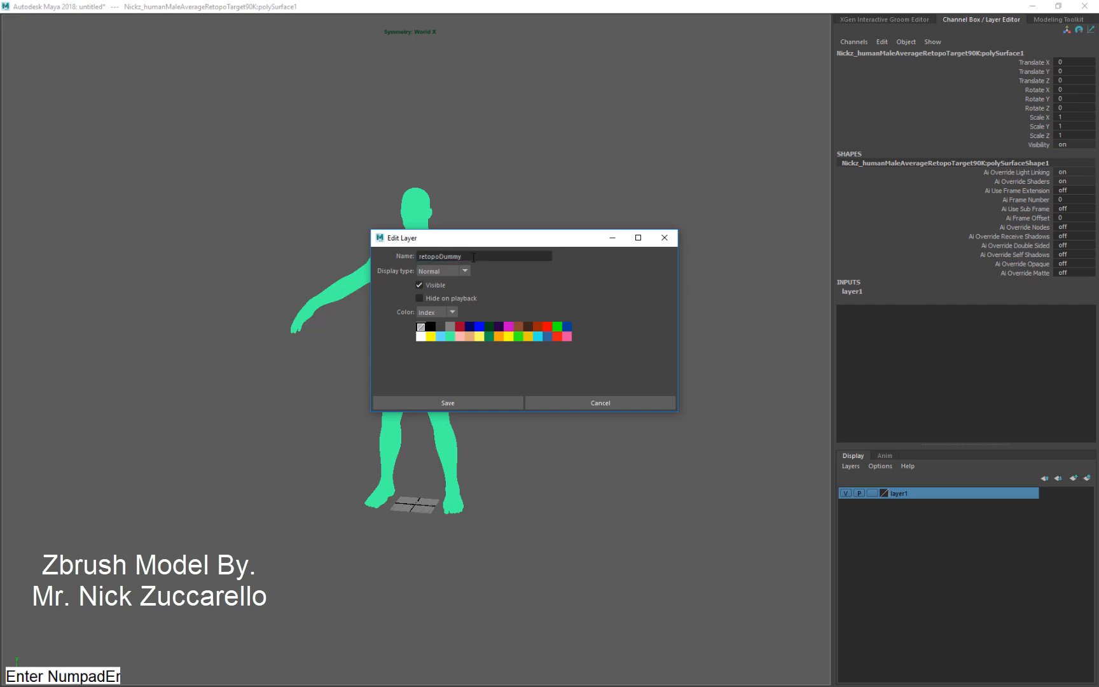
left_click(498, 397)
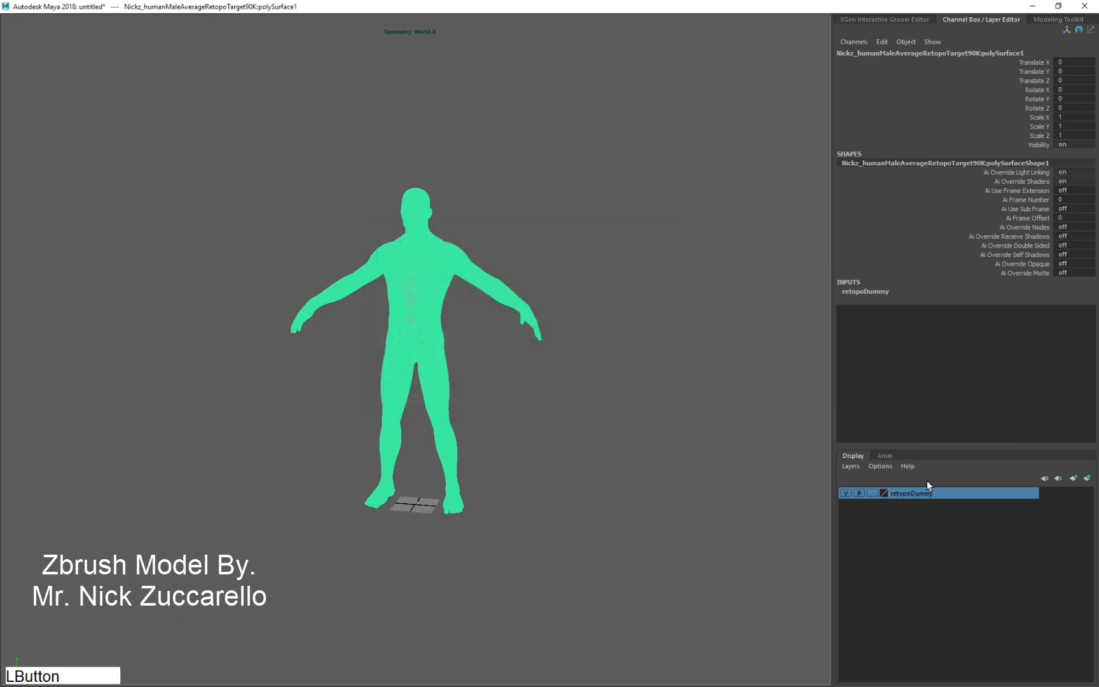
Toggle the retopoDummy layer's visibility off and on to check that it controls the figure
left_click(847, 496)
left_click(848, 496)
left_click(849, 497)
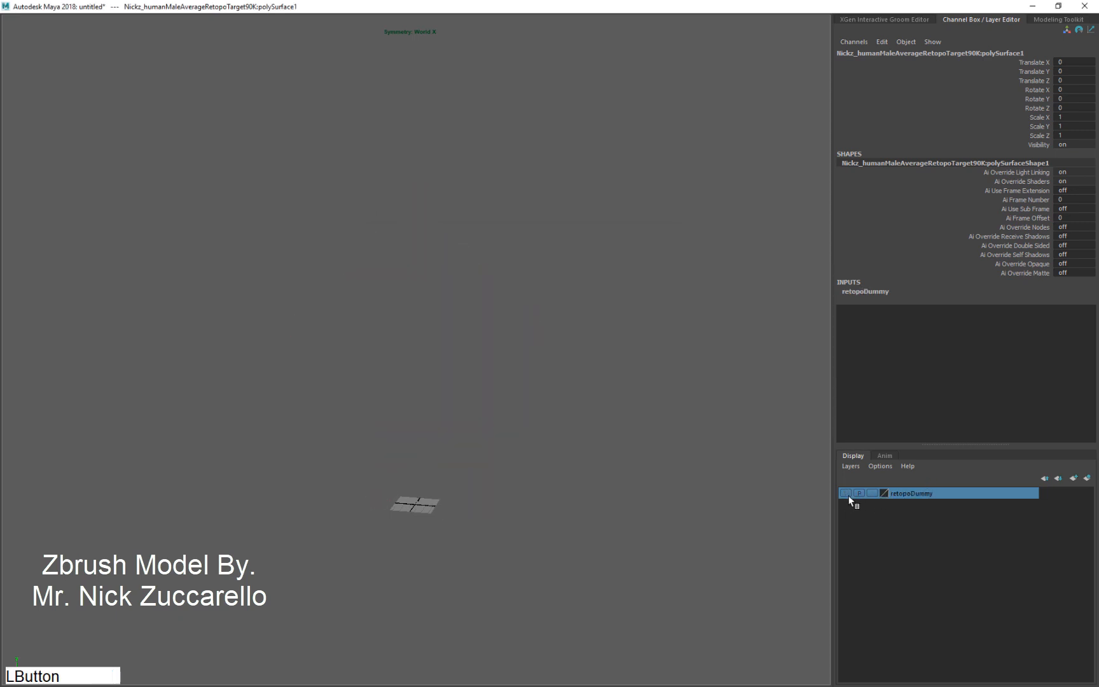
left_click(849, 496)
Restore the full interface around the viewport and make the figure mesh a live surface
left_click_drag(678, 404, 672, 409, "alt")
key("ctrl+space")
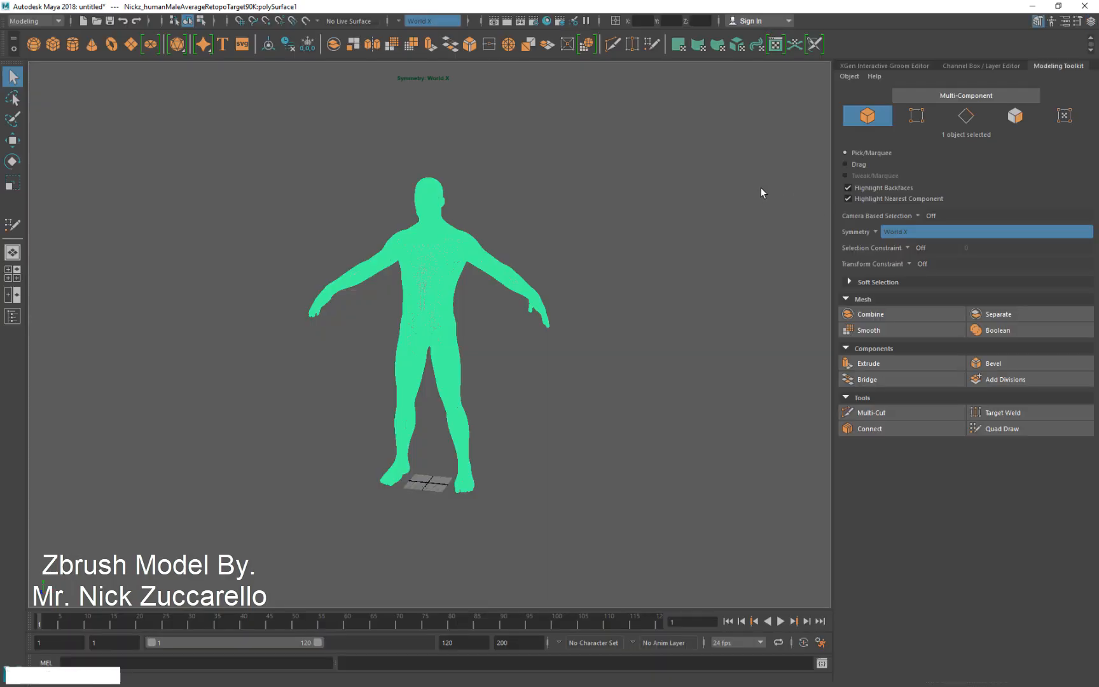
left_click_drag(532, 180, 566, 185, "alt")
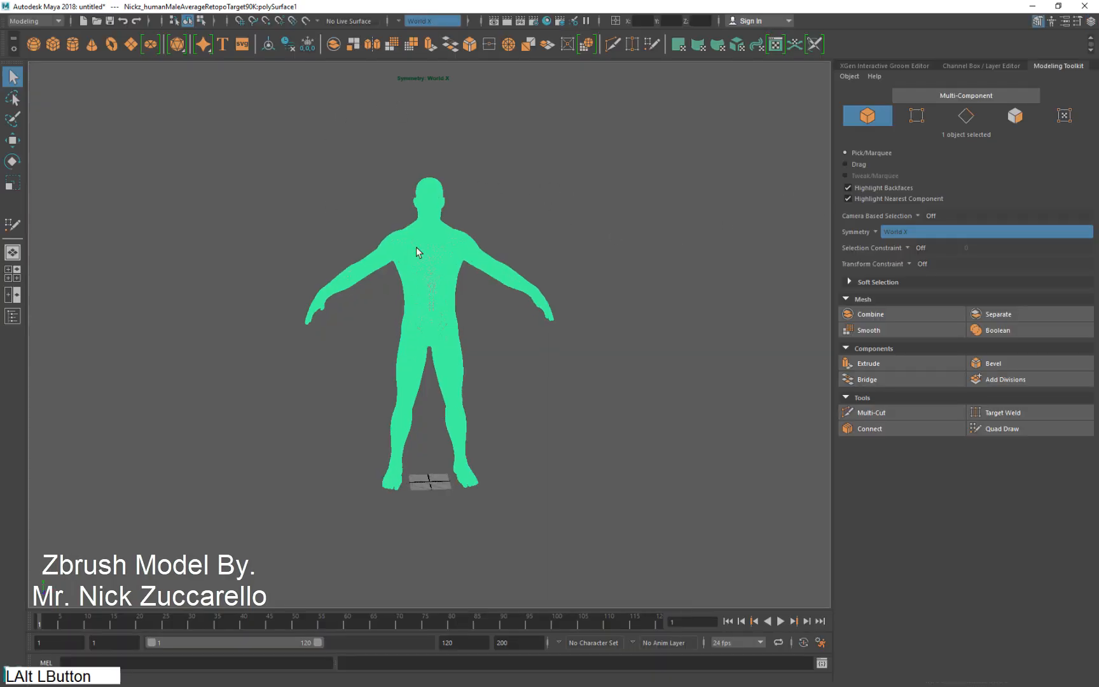
left_click(304, 21)
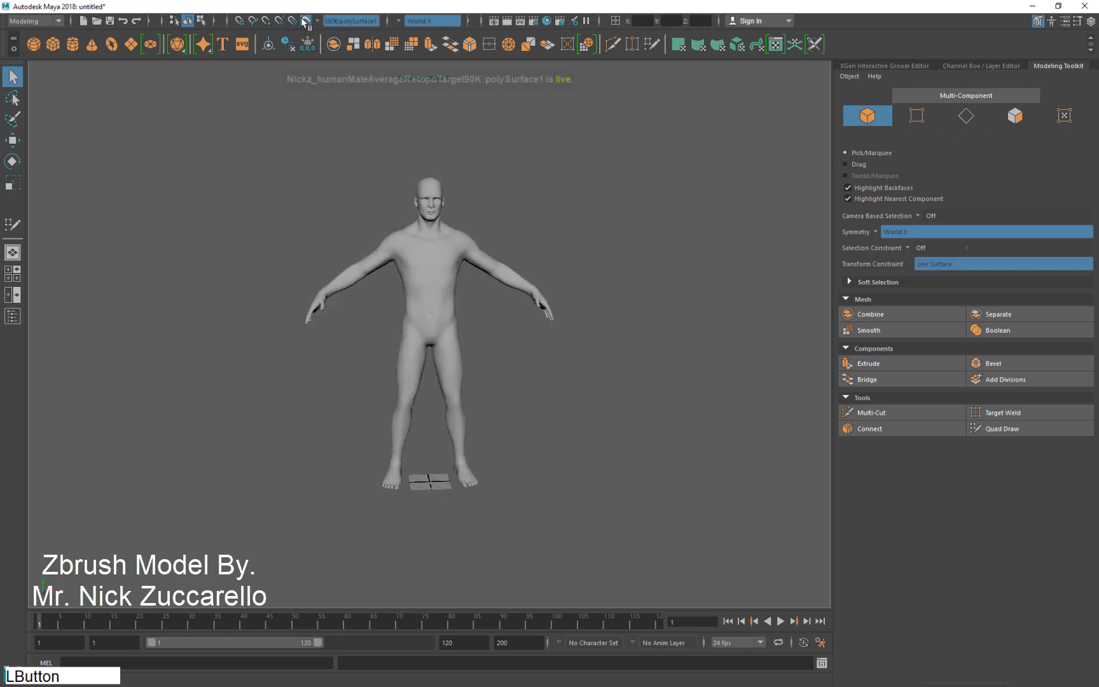
Activate the Quad Draw tool with the view on the figure's head and torso
left_click_drag(490, 239, 513, 240, "alt")
right_click_drag(513, 240, 538, 311, "alt")
middle_click_drag(538, 311, 540, 489, "alt")
left_click_drag(499, 431, 527, 429, "alt")
middle_click_drag(528, 430, 536, 571, "alt")
left_click(1015, 436)
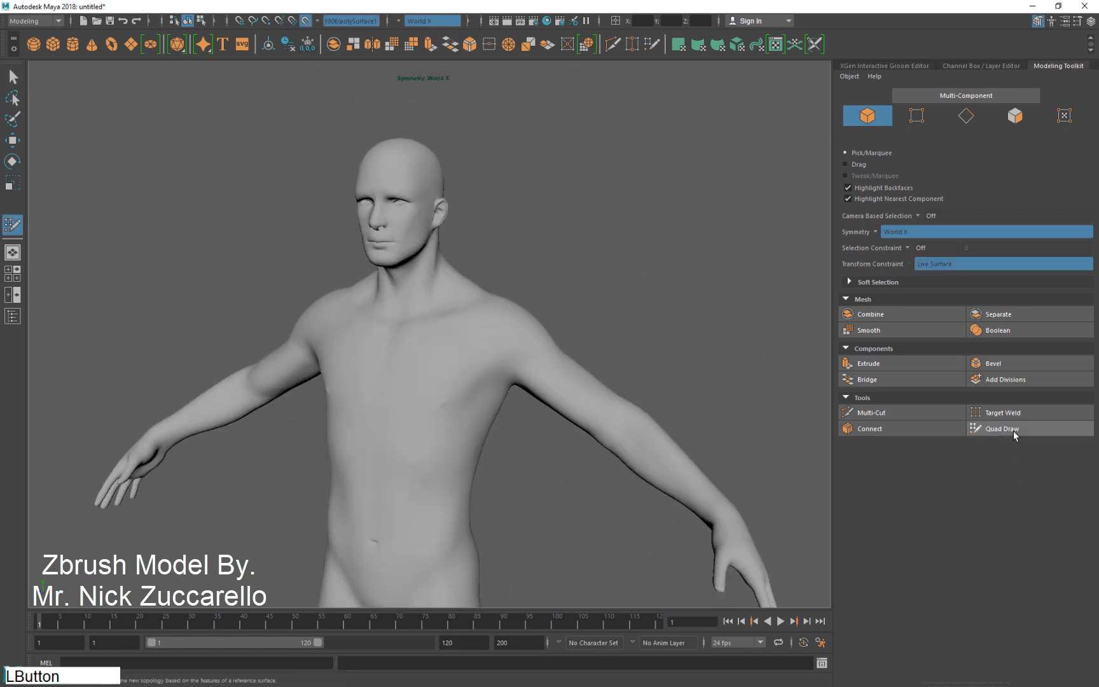
left_click_drag(501, 473, 479, 440, "alt")
right_click_drag(479, 439, 489, 400, "alt")
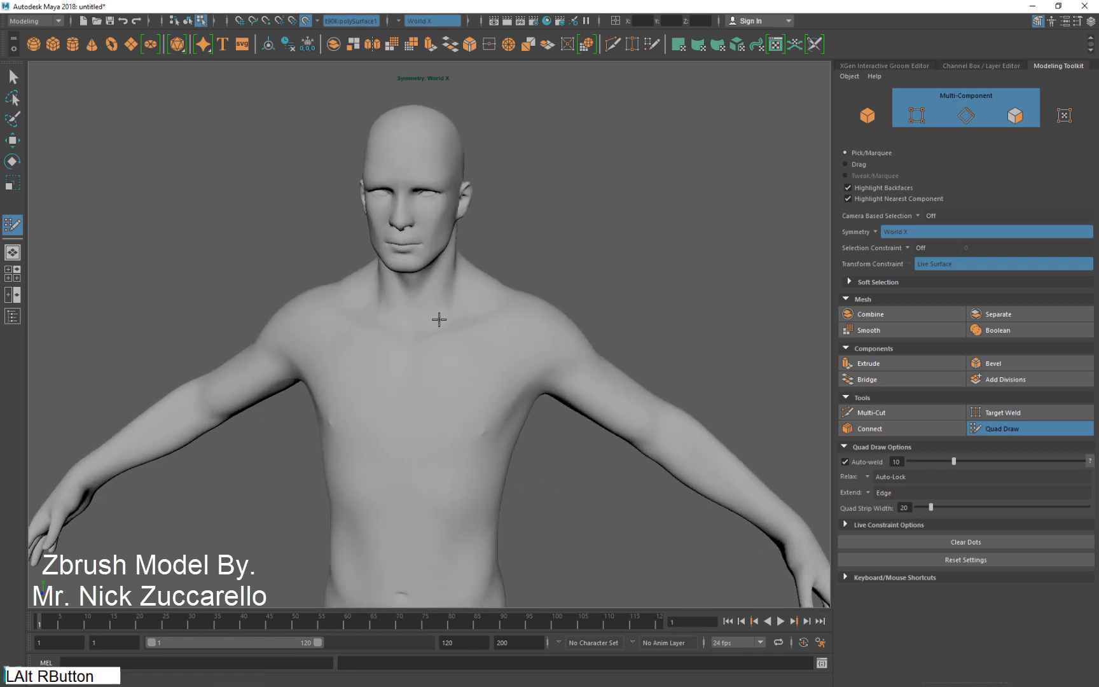
left_click_drag(415, 338, 385, 341, "alt")
right_click_drag(385, 341, 361, 336, "alt")
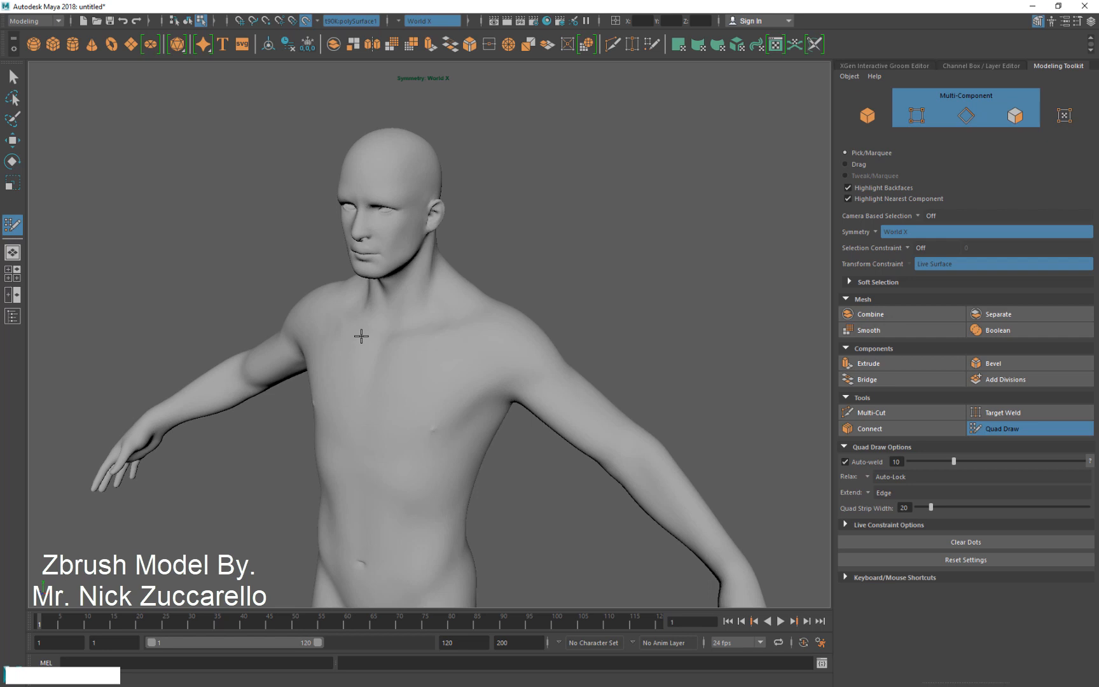
left_click(1041, 23)
left_click(1042, 23)
Place six mirrored dots across the chest and shoulder, and fill them with two adjoining quads on each side
mouse_move(681, 441)
left_mouse_down("alt")
mouse_move(413, 400)
mouse_move(423, 348)
left_mouse_up("alt")
left_click(418, 345)
left_click(425, 418)
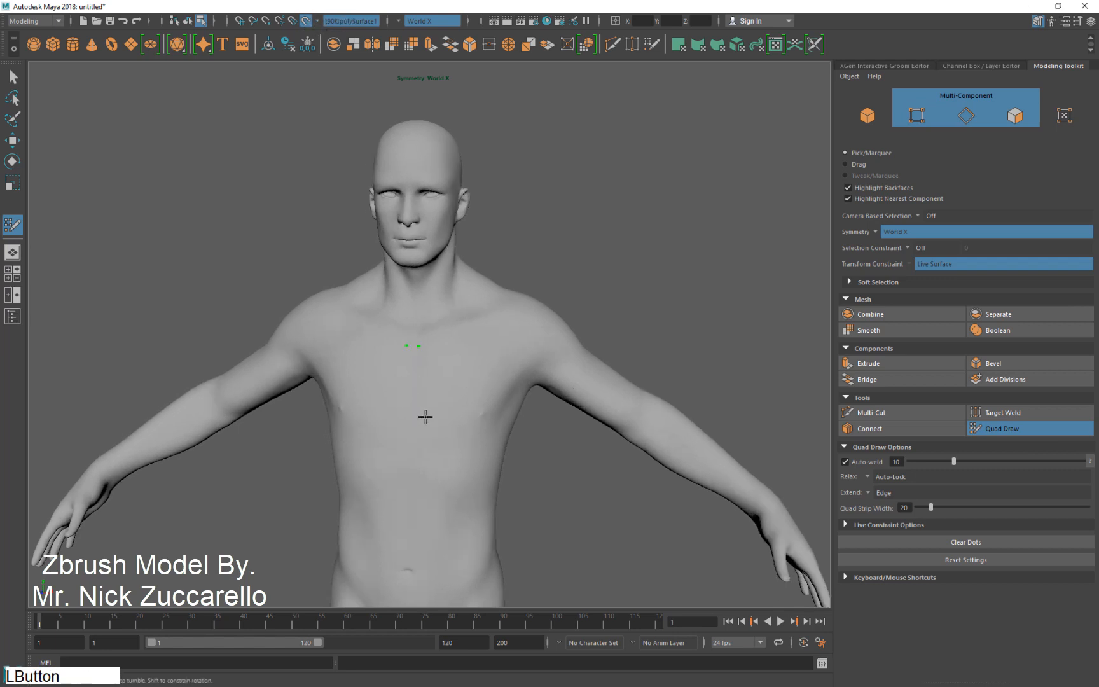
left_click(485, 413)
left_click(491, 324)
left_click(525, 312)
left_click(546, 348)
left_click(518, 347, "shift")
left_click(453, 366, "shift")
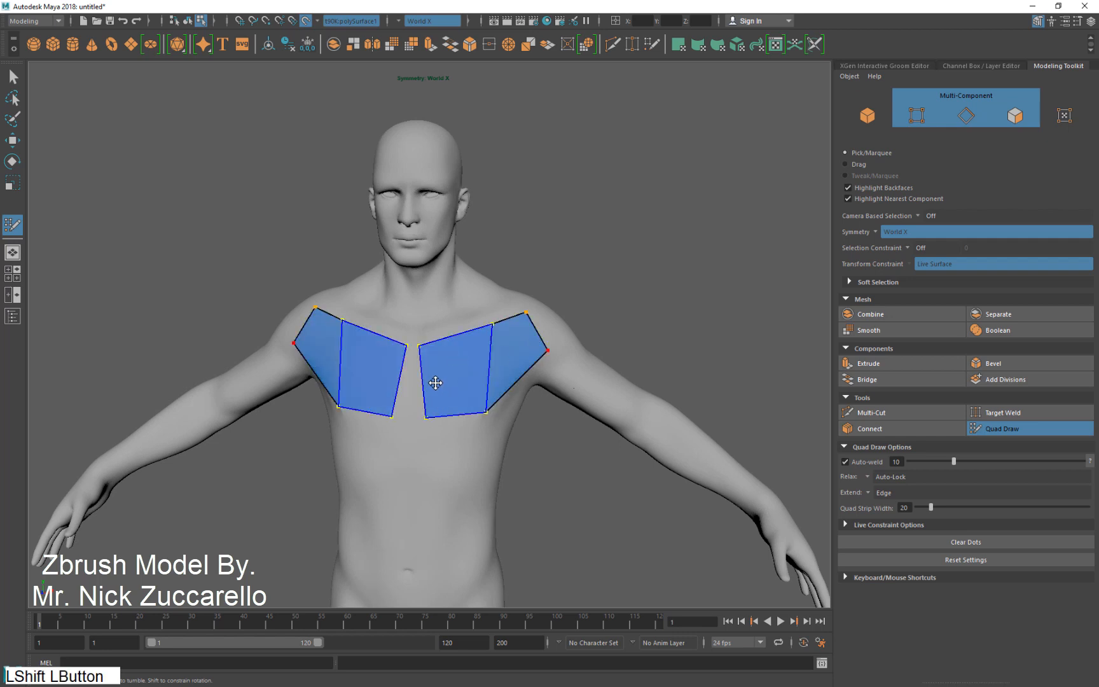
Adjust the chest patches' inner vertices and weld the upper and lower pairs together along the body's centre line
key("b")
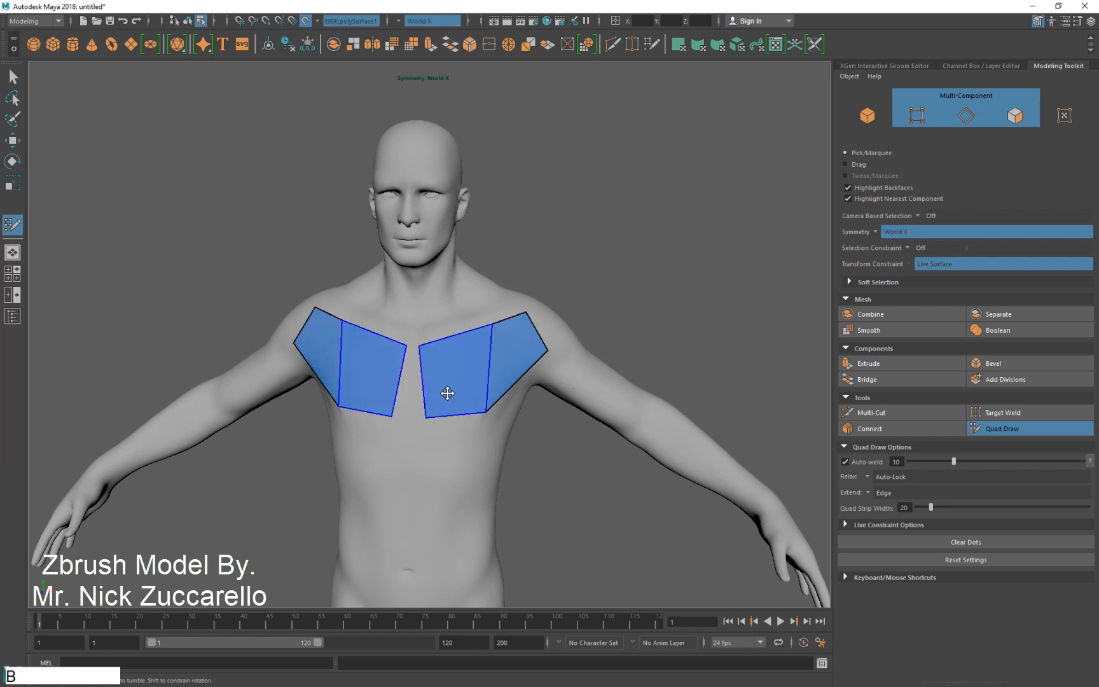
key("b")
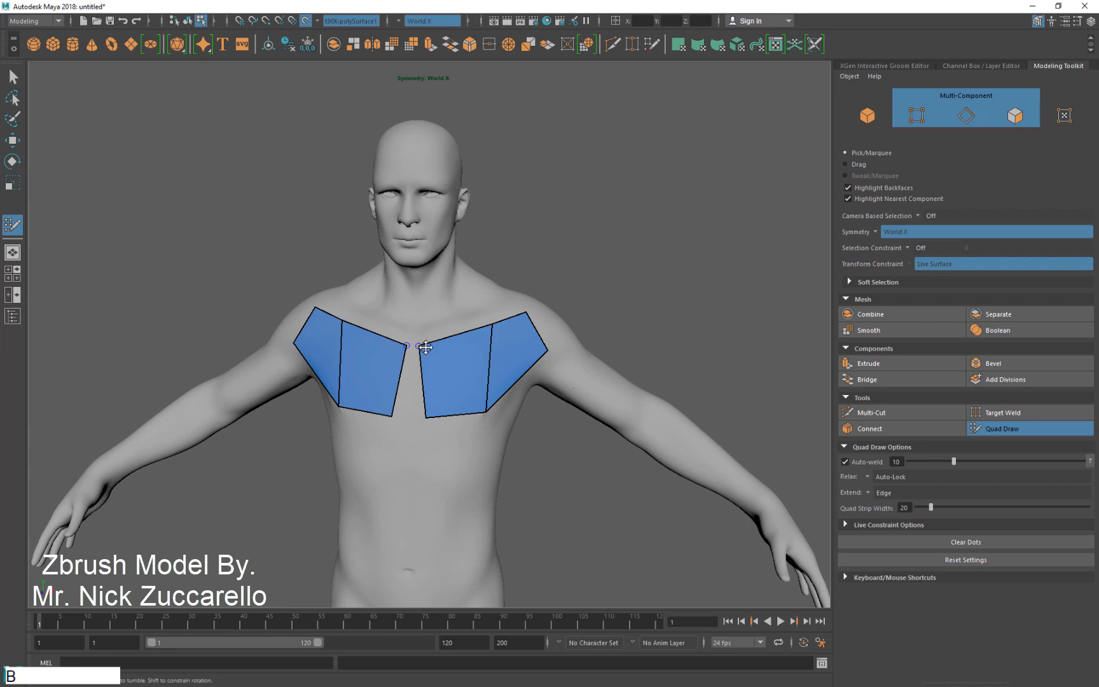
mouse_move(422, 347)
middle_mouse_down()
mouse_move(441, 358)
mouse_move(475, 329)
mouse_move(464, 380)
mouse_move(423, 344)
mouse_move(463, 341)
mouse_move(473, 348)
mouse_move(402, 358)
mouse_move(493, 355)
mouse_move(444, 289)
mouse_move(424, 326)
mouse_move(437, 337)
mouse_move(416, 334)
middle_mouse_up()
key("b")
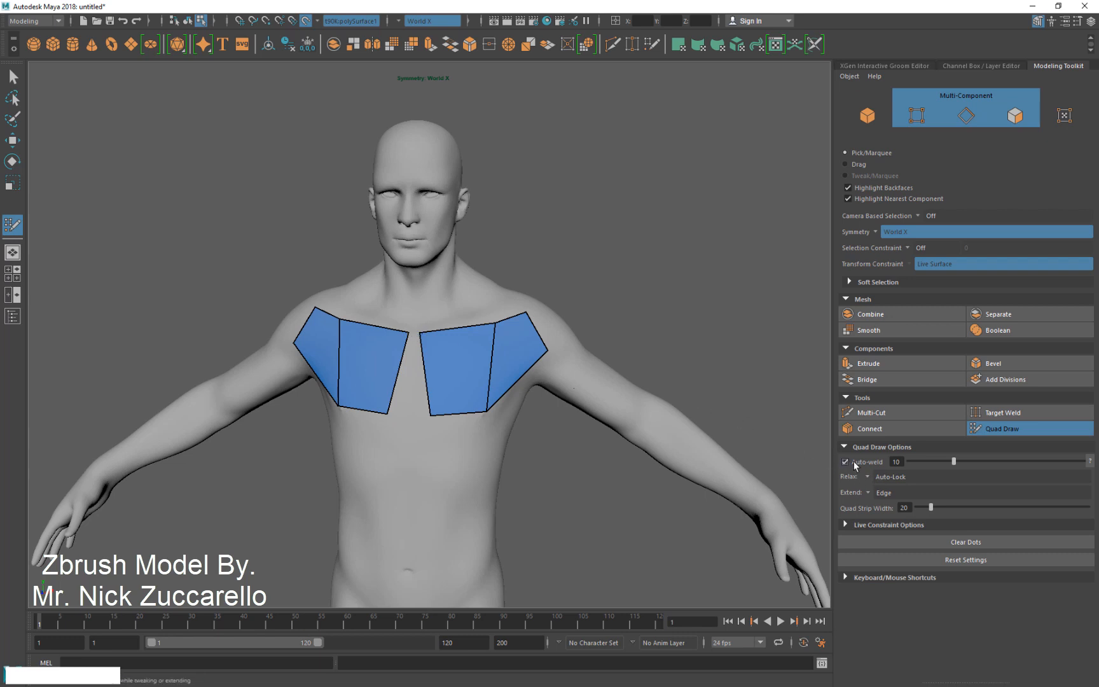
middle_click_drag(420, 331, 414, 331)
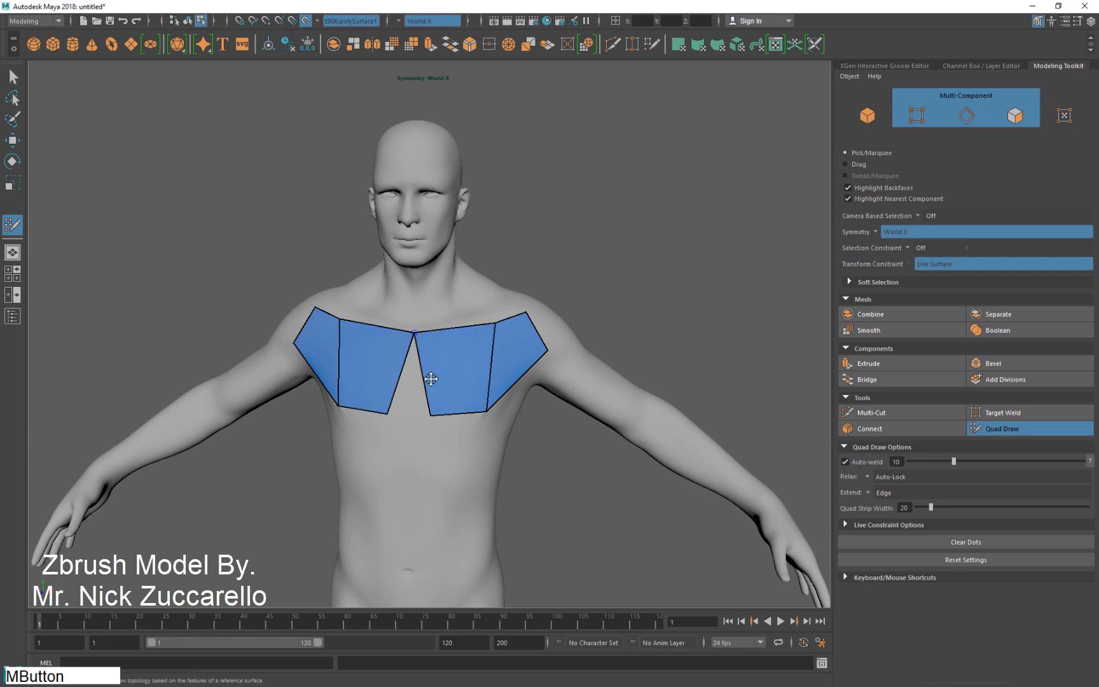
middle_click_drag(431, 414, 412, 412)
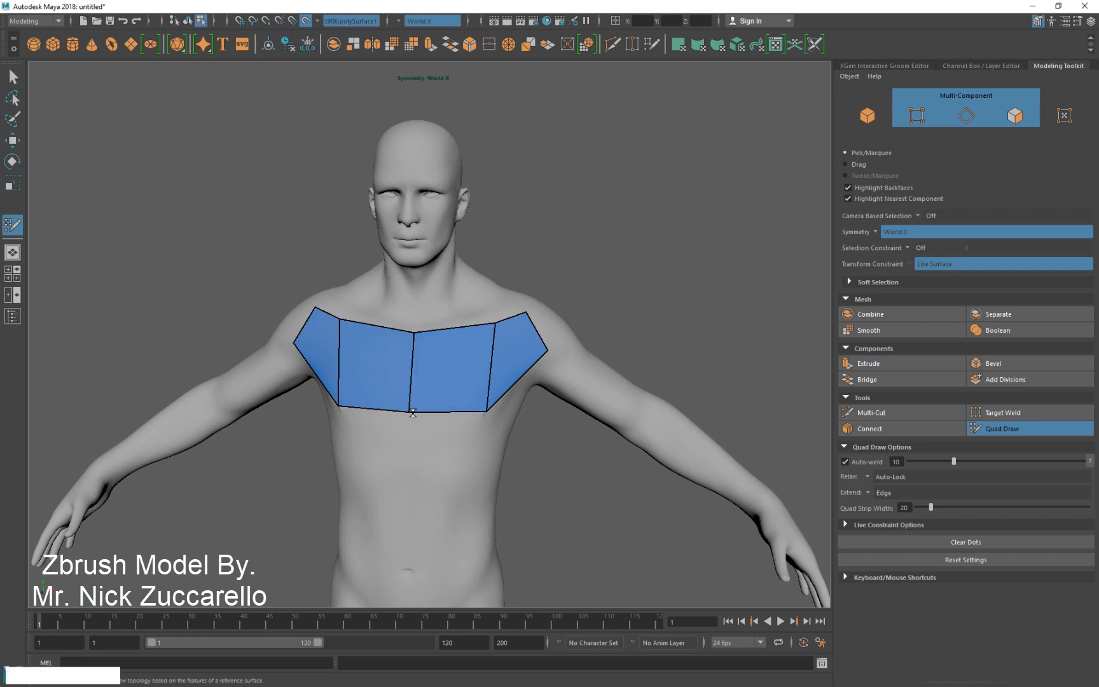
Look through the available symmetry options and leave symmetry set to World X
left_click(402, 21)
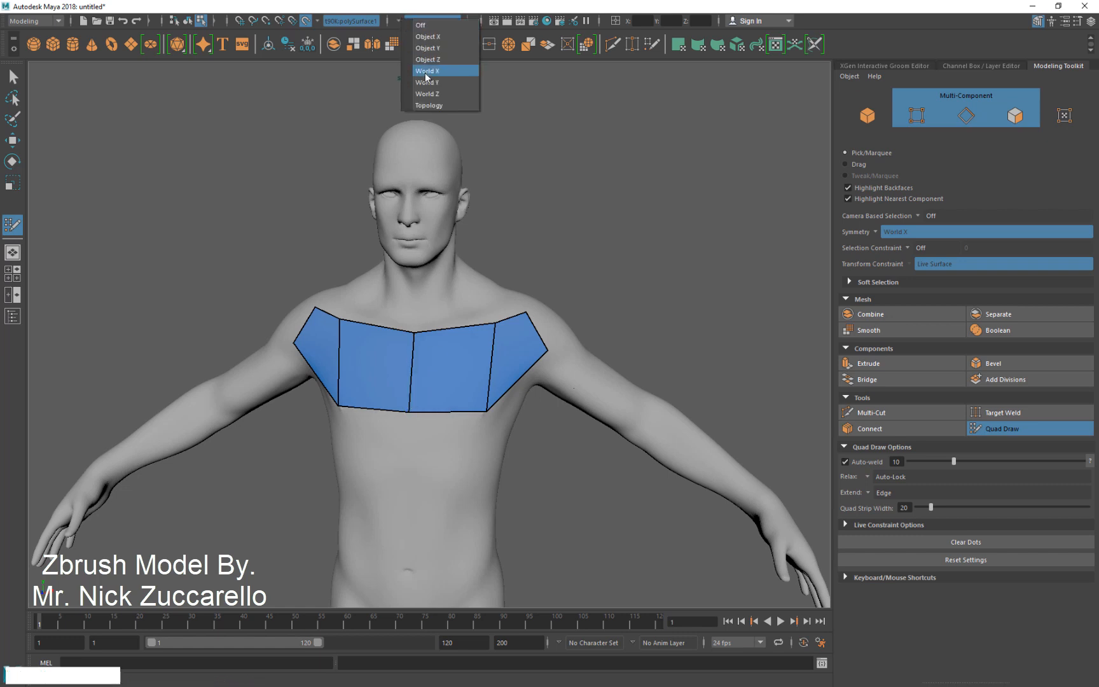
left_click(684, 182)
left_click(876, 232)
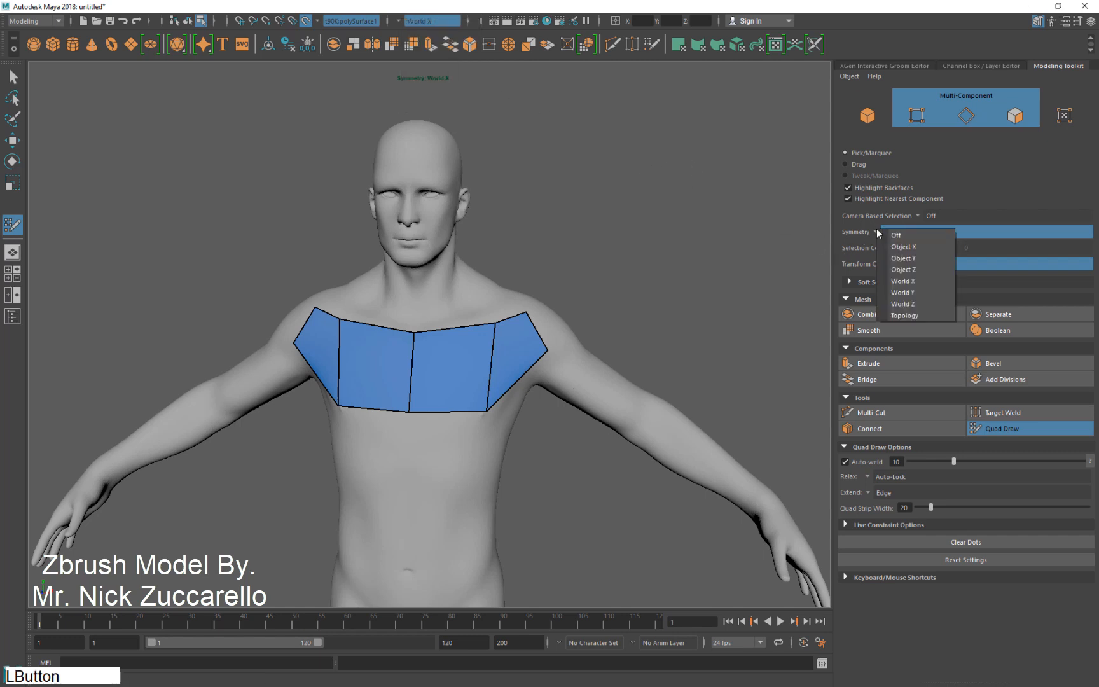
left_click(678, 196)
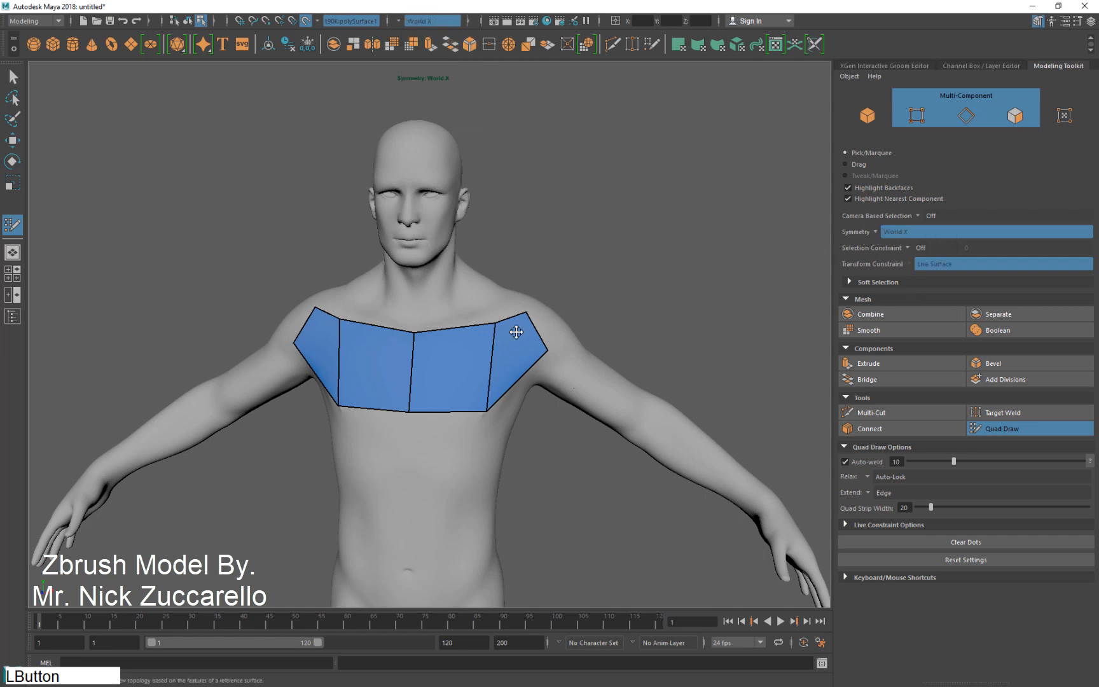
Place dots below the chest and fill a mirrored quad on each side, extending the mesh toward the abdomen
mouse_move(453, 383)
left_mouse_down("alt")
mouse_move(461, 449)
mouse_move(419, 444)
mouse_move(387, 464)
left_mouse_up("alt")
left_click(473, 451)
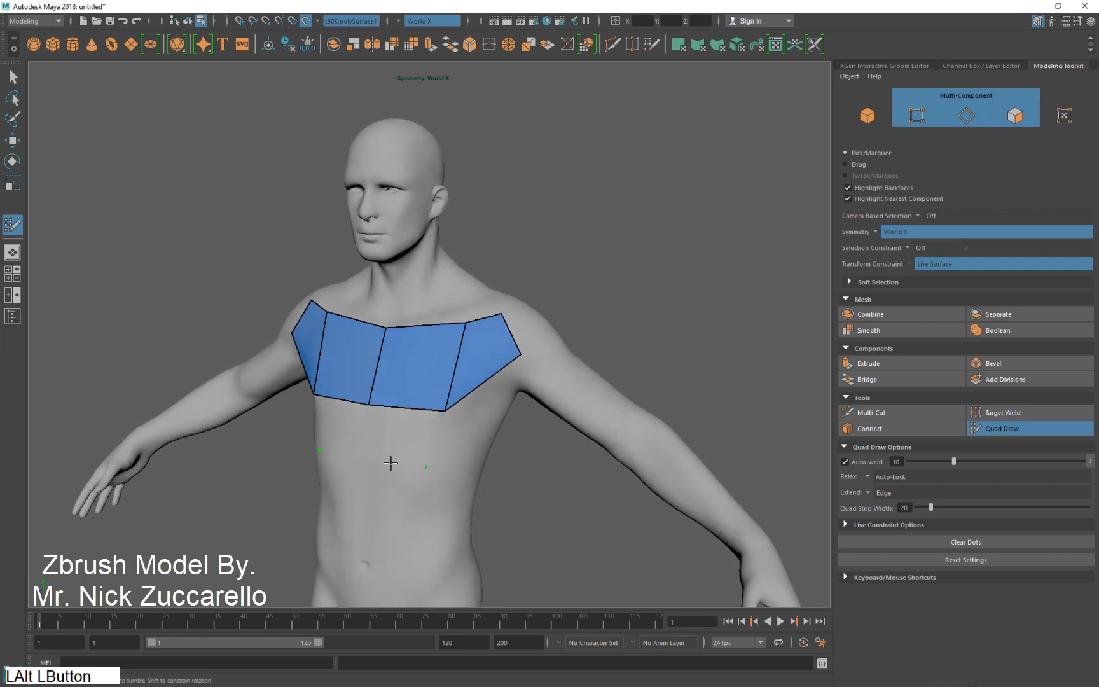
left_click(359, 454)
left_click(384, 440, "shift")
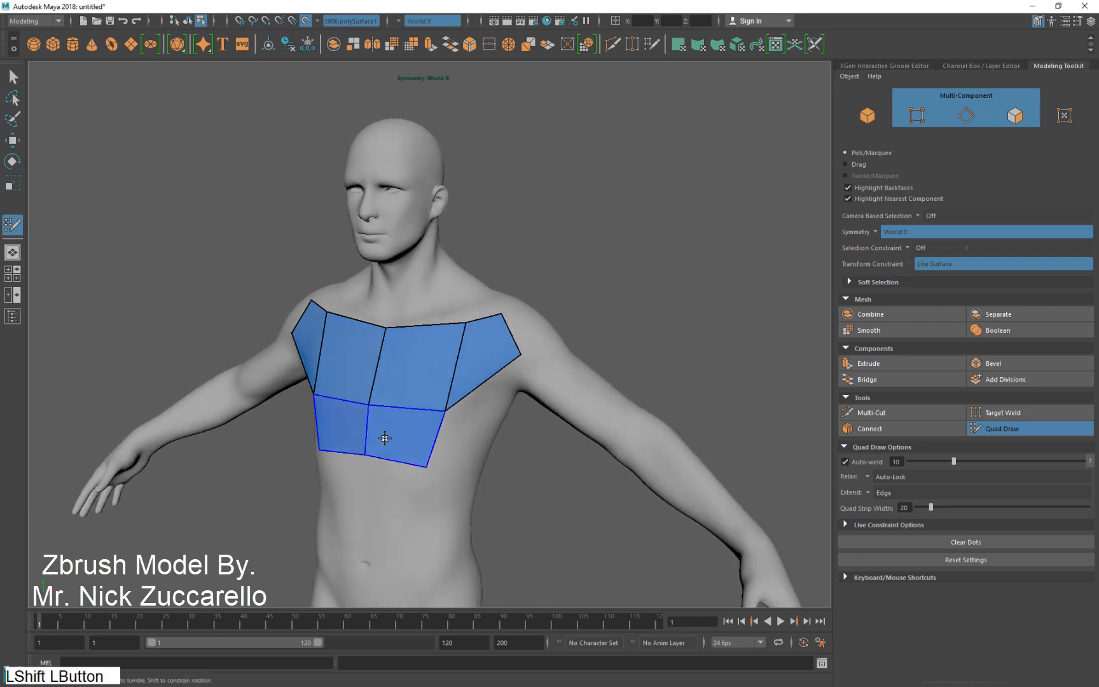
Place dots at the base of the neck and fill a mirrored quad on each side above the chest mesh
left_click_drag(407, 370, 397, 332, "alt")
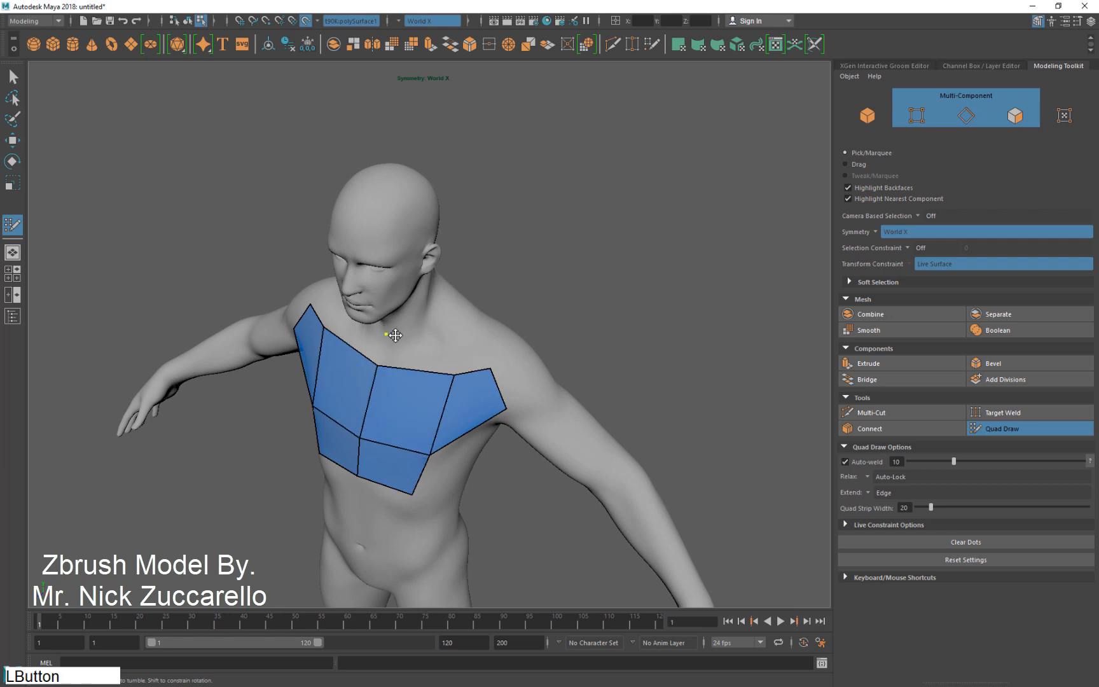
left_click(433, 339)
left_click(432, 347, "shift")
Insert vertical and horizontal edge loops across the chest, collarbone and lower rows to subdivide the Quad Draw mesh
mouse_move(453, 409)
left_mouse_down("alt")
mouse_move(569, 375)
mouse_move(516, 381)
left_mouse_up("alt")
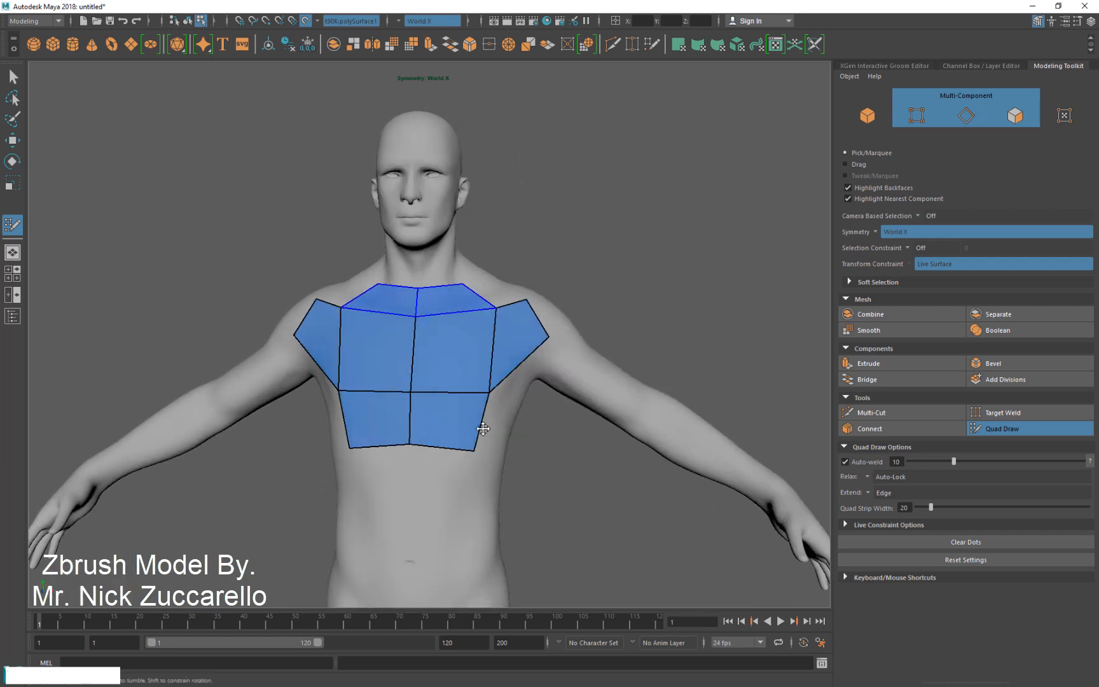
key("ctrl")
left_click(431, 382, "ctrl")
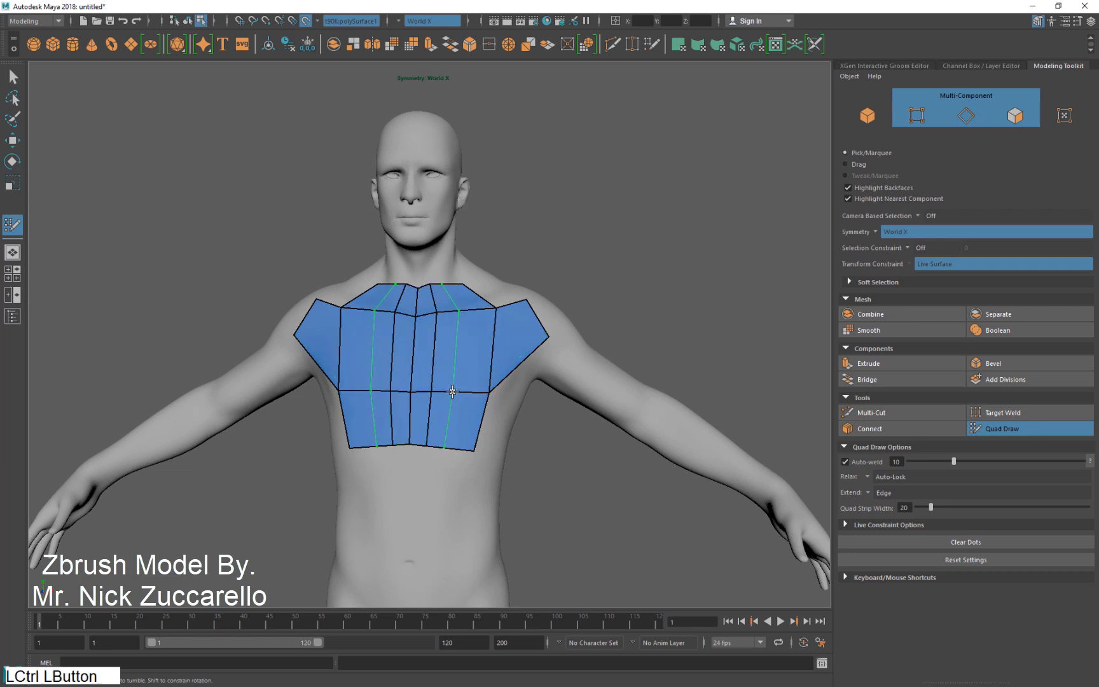
left_click(453, 388, "ctrl")
left_click(464, 364, "ctrl")
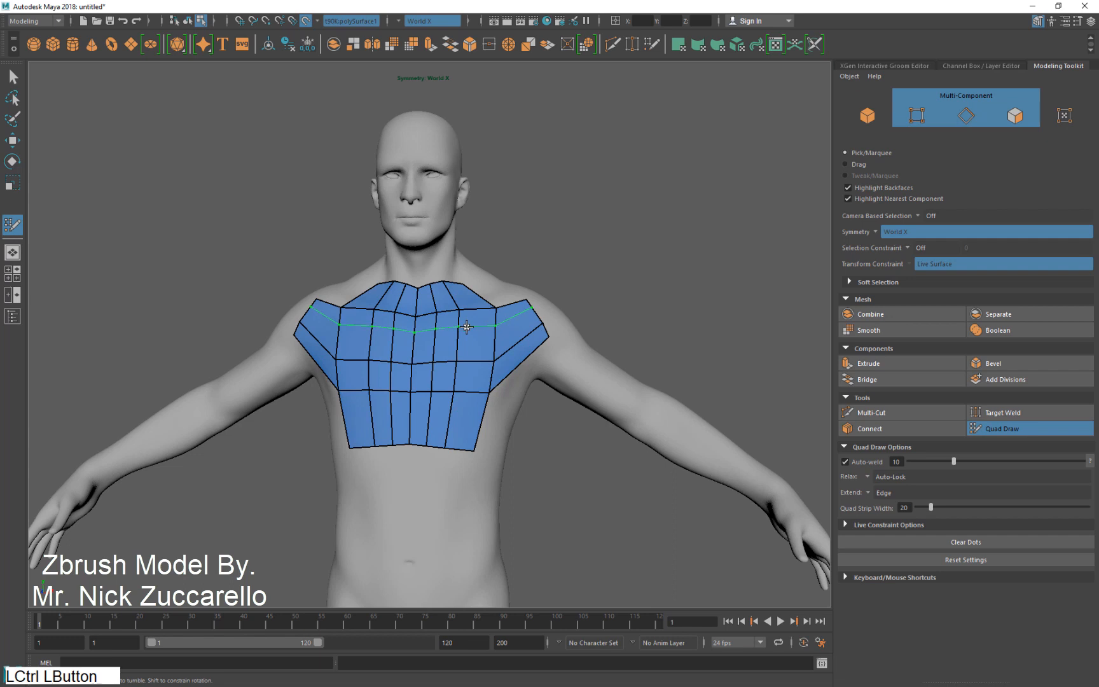
left_click(466, 326, "ctrl")
left_click(473, 298, "ctrl")
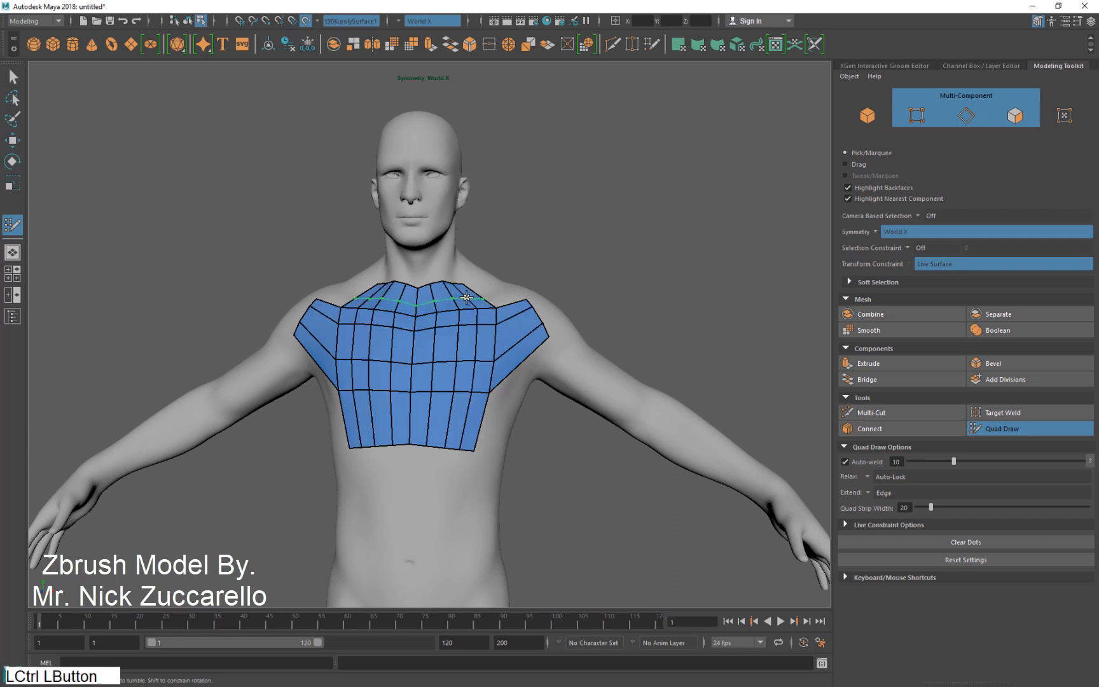
left_click(443, 398, "ctrl")
left_click(447, 412, "ctrl")
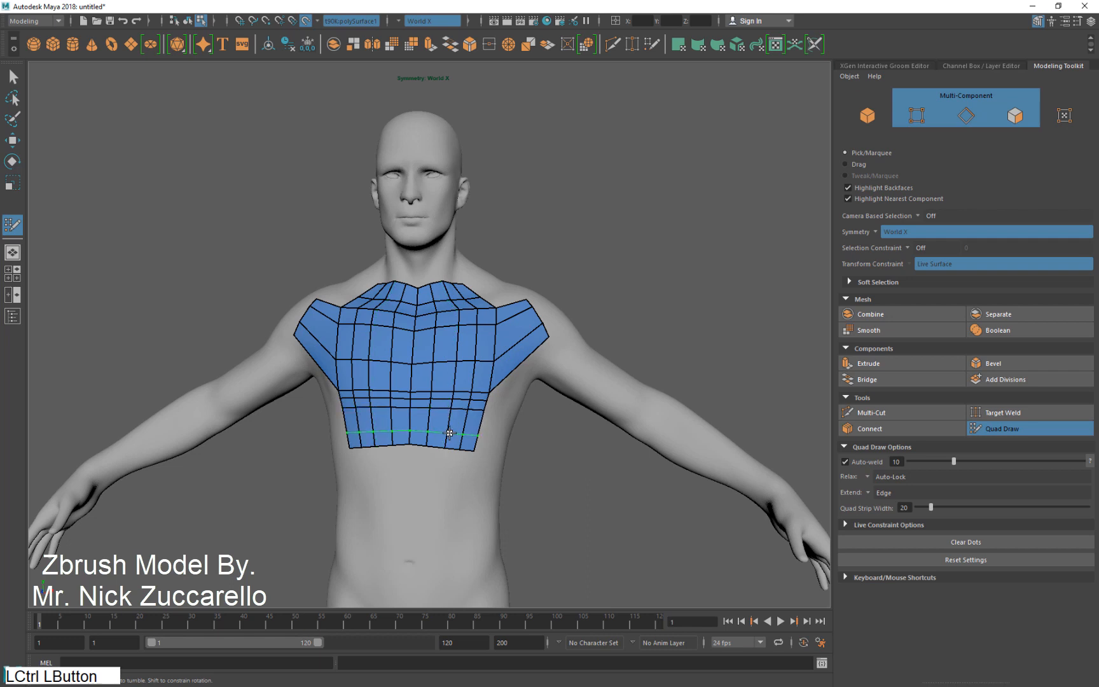
left_click(455, 426, "ctrl")
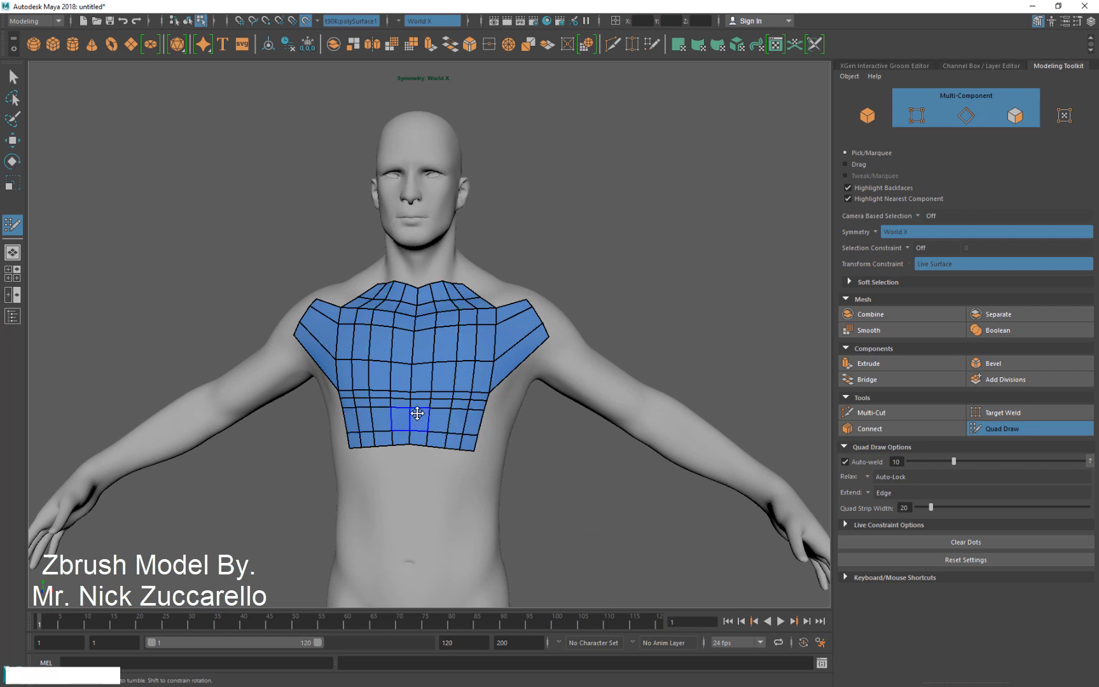
Relax the chest mesh's inner vertices to even out the spacing between the inserted edge loops
key("b")
left_click_drag(416, 410, 408, 410)
key("shift")
mouse_move(416, 375)
left_mouse_down("shift")
mouse_move(438, 392)
mouse_move(412, 384)
mouse_move(468, 371)
mouse_move(478, 318)
mouse_move(395, 314)
mouse_move(459, 419)
mouse_move(477, 415)
left_mouse_up("shift")
Relax the collarbone and shoulder areas and the mesh's outer border to smooth its outline
left_click_drag(613, 304, 569, 336, "alt")
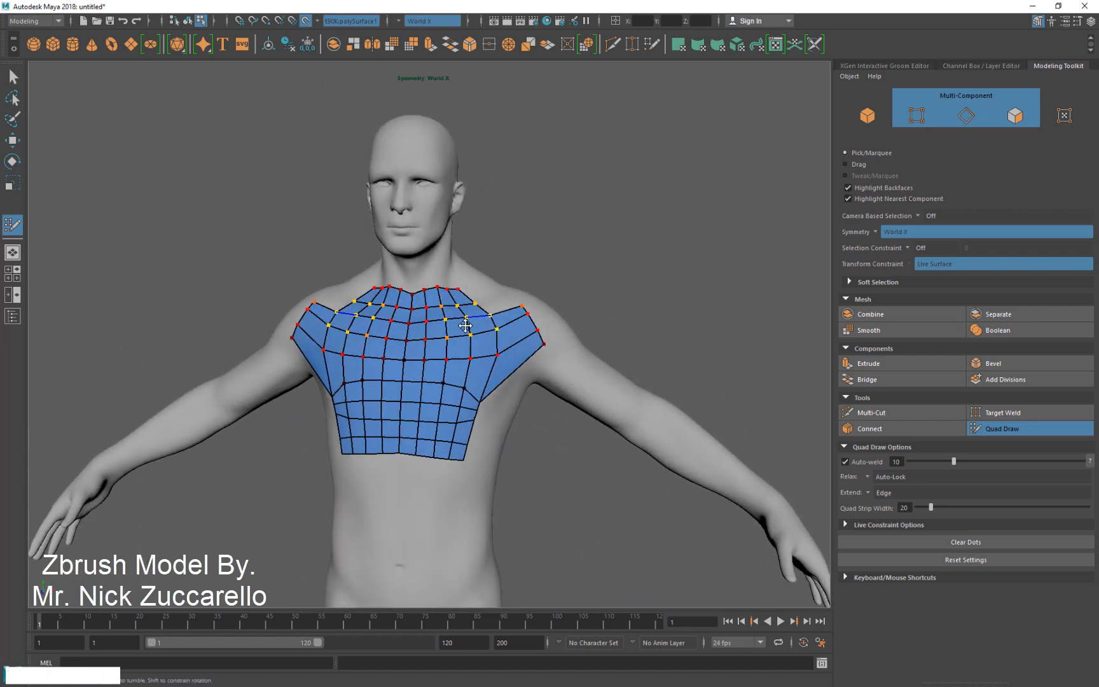
mouse_move(422, 363)
left_mouse_down("shift")
mouse_move(437, 363)
mouse_move(422, 344)
mouse_move(381, 372)
mouse_move(472, 410)
mouse_move(428, 300)
left_mouse_up("shift")
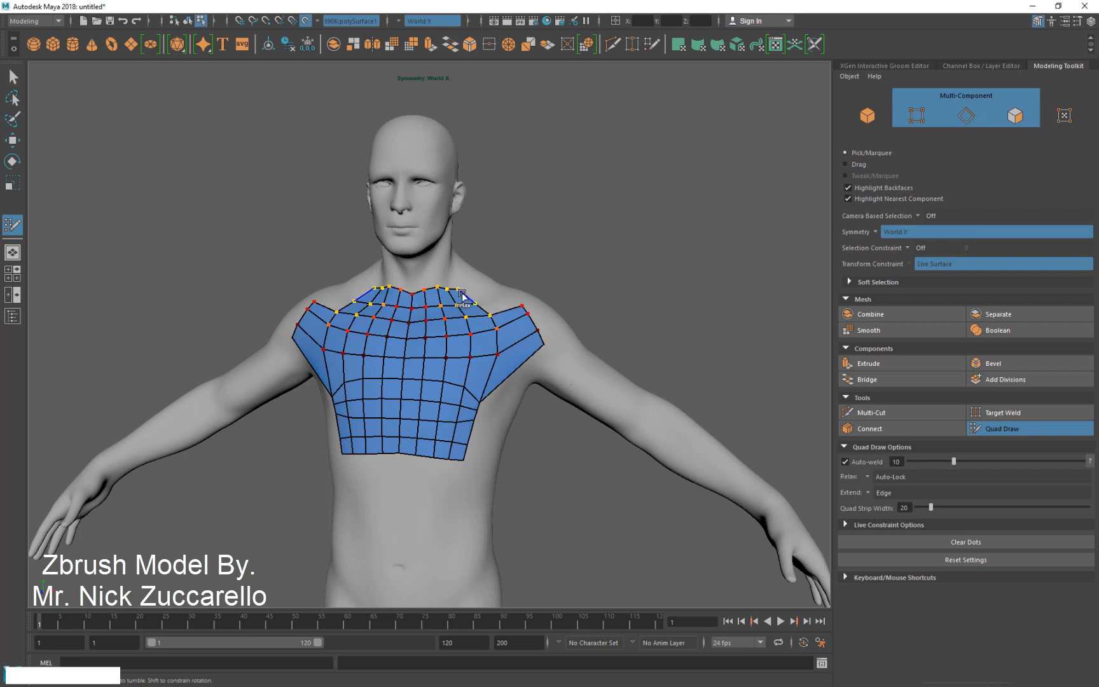
mouse_move(462, 296)
left_mouse_down("shift")
mouse_move(495, 300)
mouse_move(490, 417)
mouse_move(363, 484)
left_mouse_up("shift")
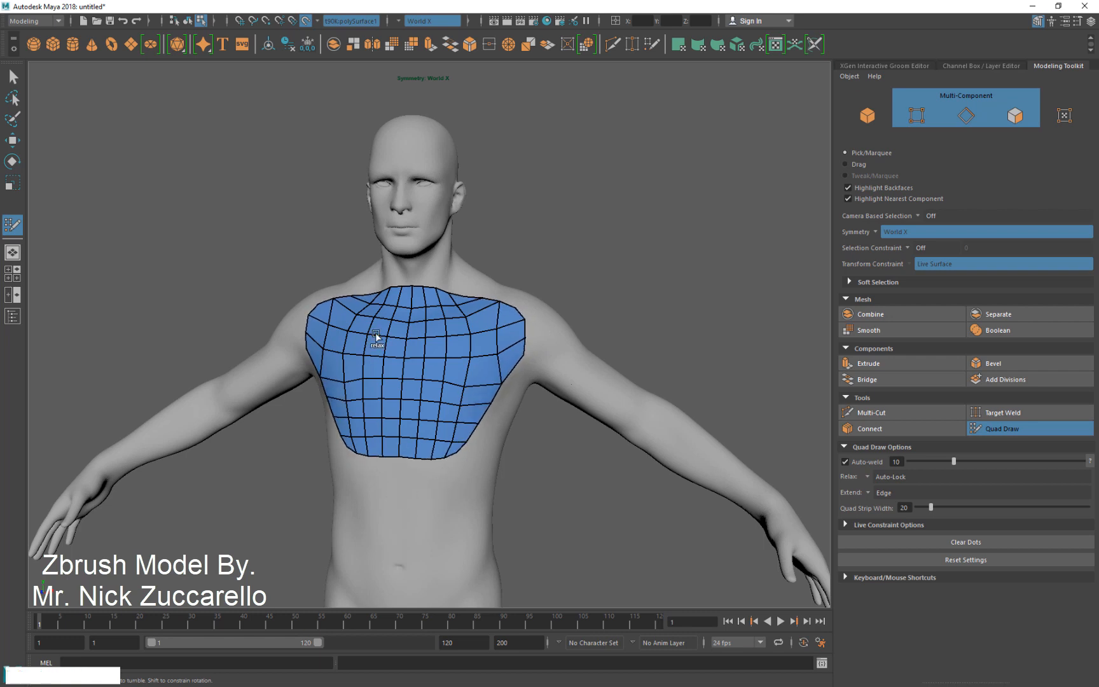
Relax the chest mesh's outer border around the shoulder and leave the Quad Draw tool
mouse_move(375, 337)
left_mouse_down("shift")
mouse_move(471, 306)
mouse_move(305, 403)
left_mouse_up("shift")
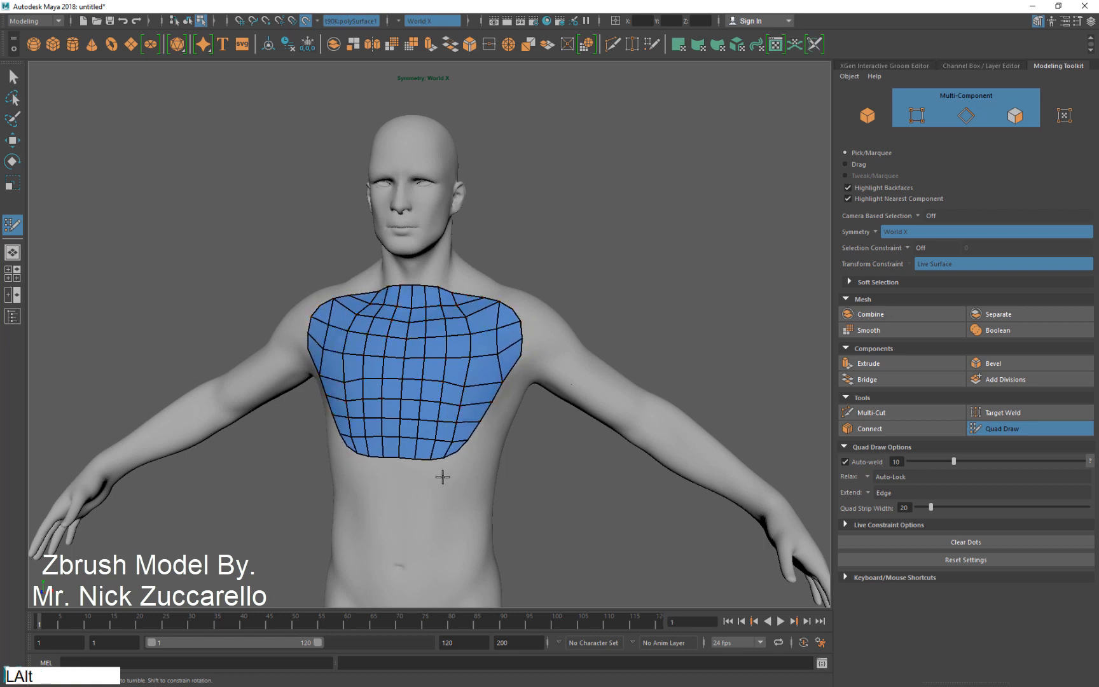
mouse_move(442, 476)
left_mouse_down("alt")
mouse_move(534, 420)
mouse_move(441, 420)
left_mouse_up("alt")
key("w")
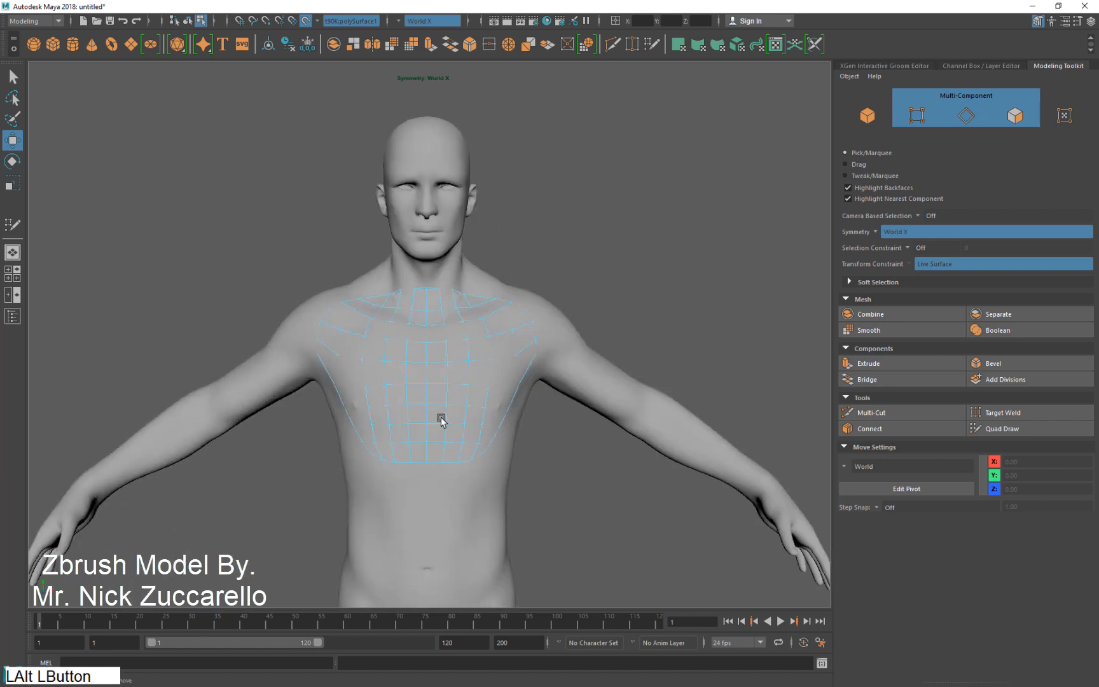
Reactivate Quad Draw and extrude the chest mesh's whole lower border down over the abdomen
scroll(449, 503, "down", 2)
left_click_drag(449, 503, 371, 444, "alt")
right_click_drag(370, 444, 501, 471, "alt")
key("w")
left_click(460, 434)
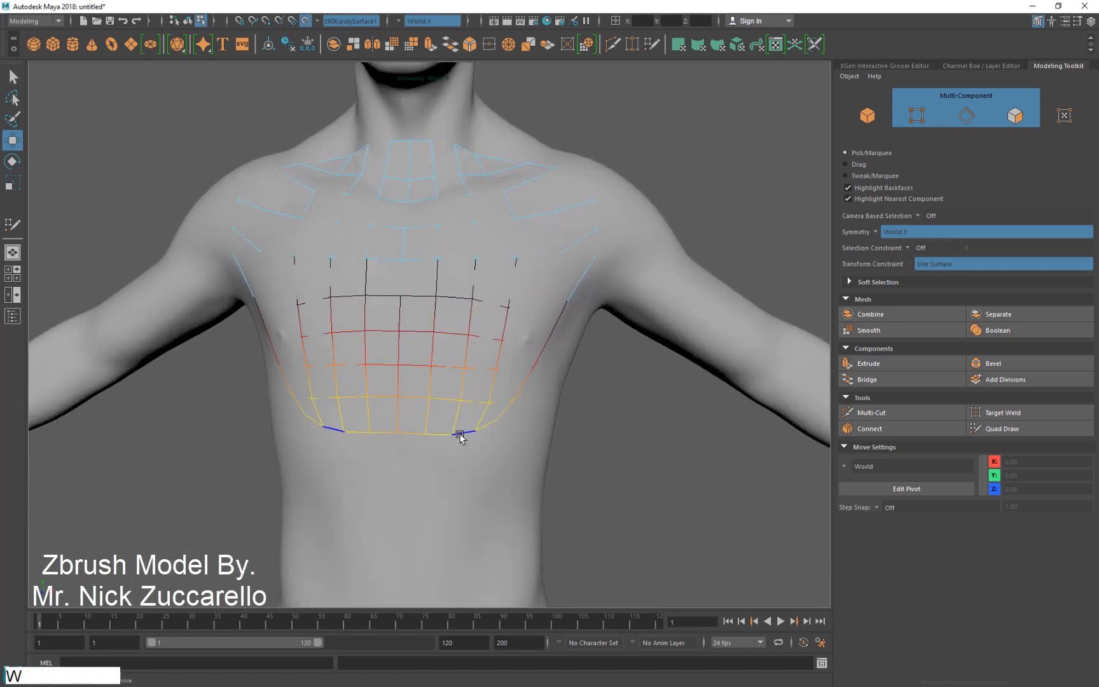
left_click_drag(460, 434, 432, 420, "alt")
left_click(433, 420)
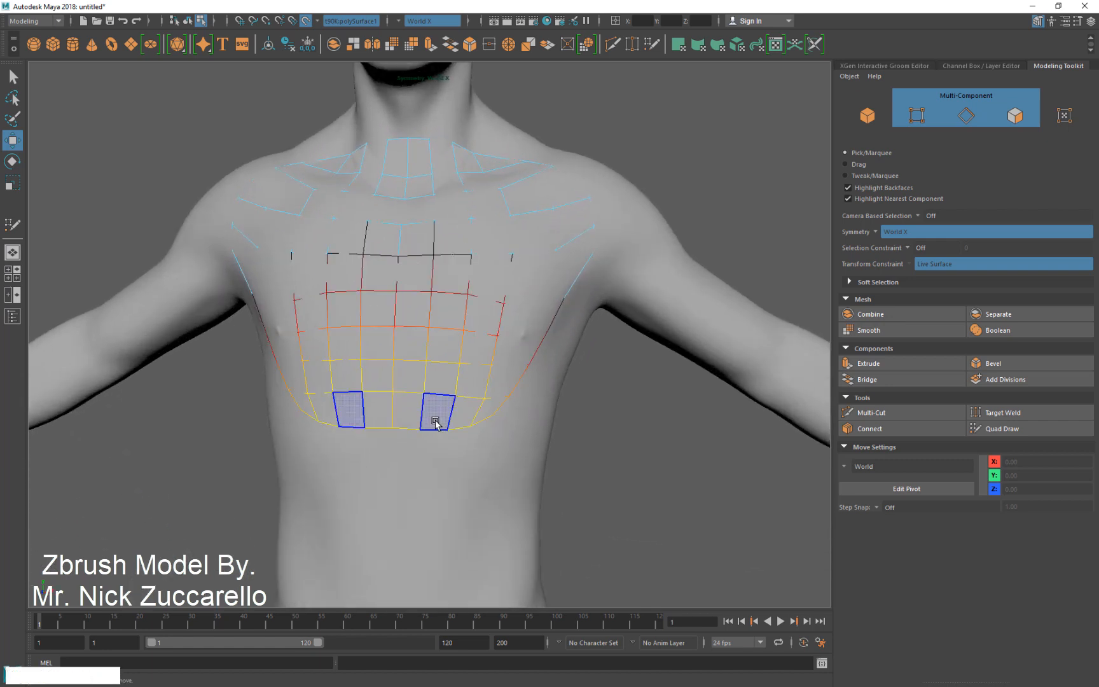
left_click(1018, 431)
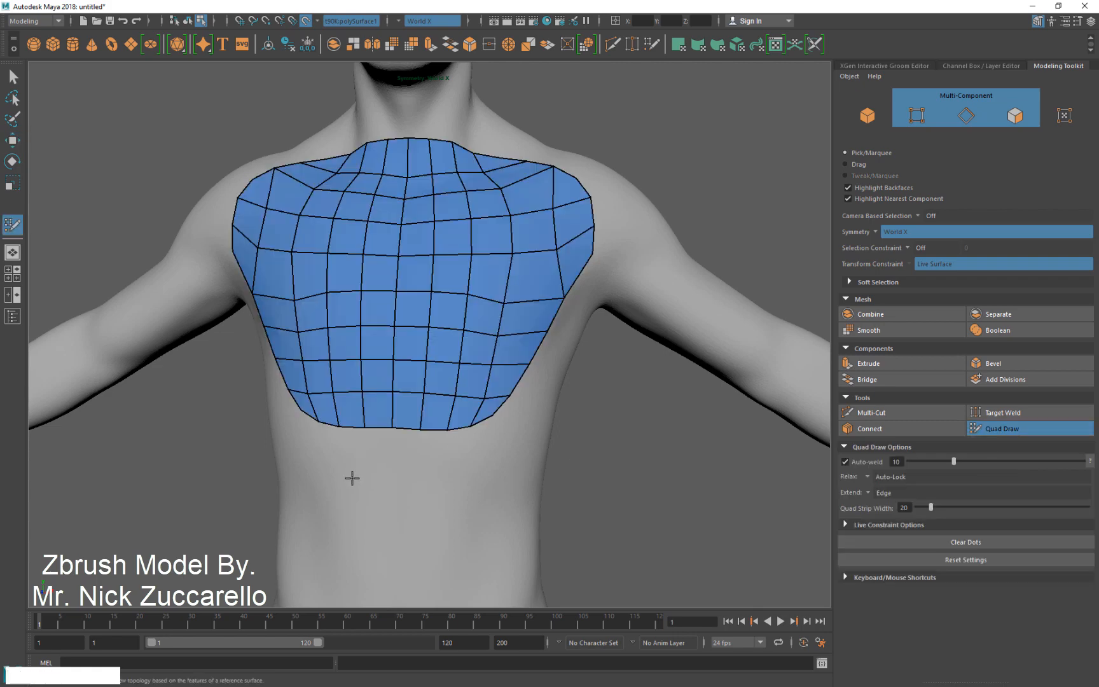
key("Tab")
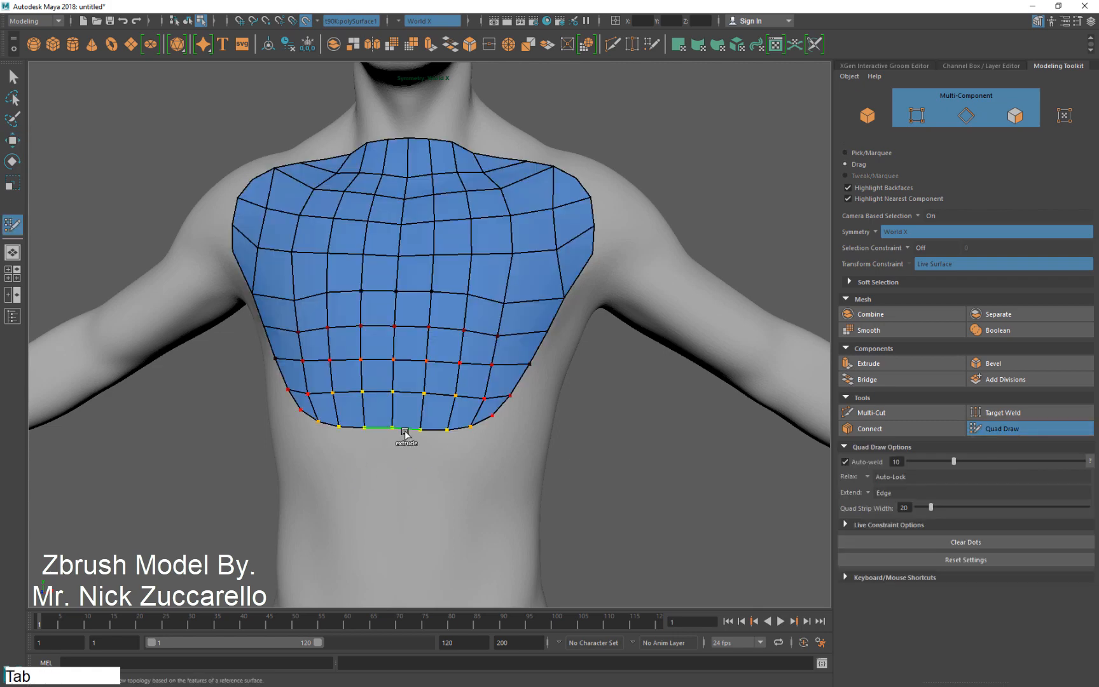
middle_click_drag(405, 432, 407, 557)
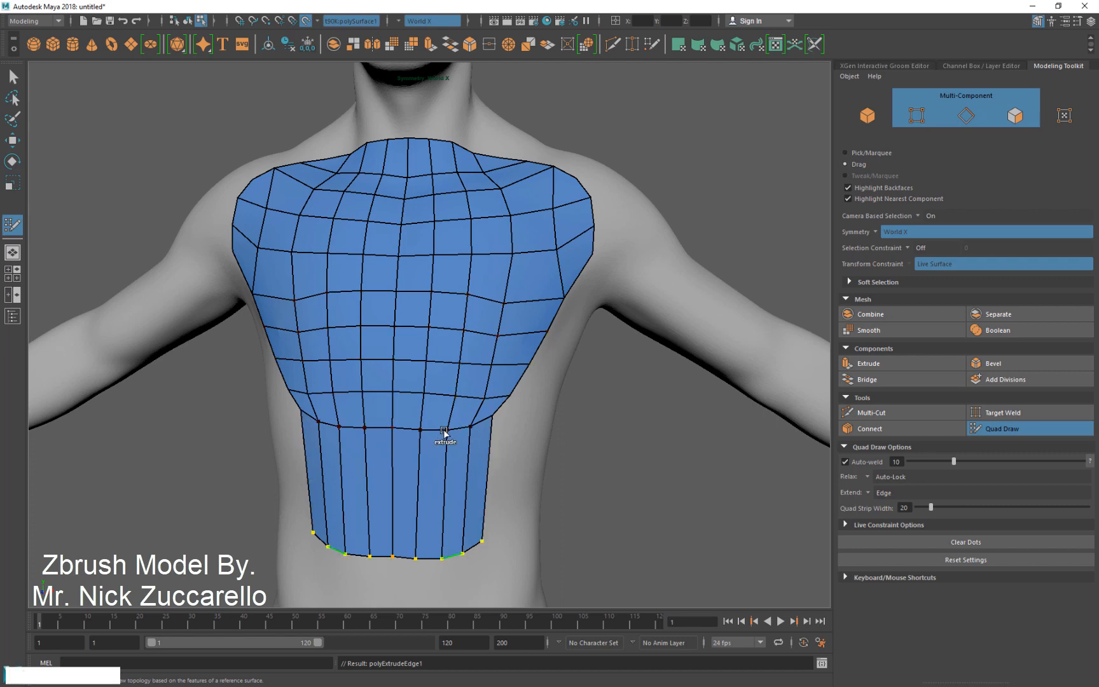
Extrude the mesh's side border outward around the ribcage and waist, mirrored on both sides
key("Tab")
middle_click_drag(525, 380, 556, 395)
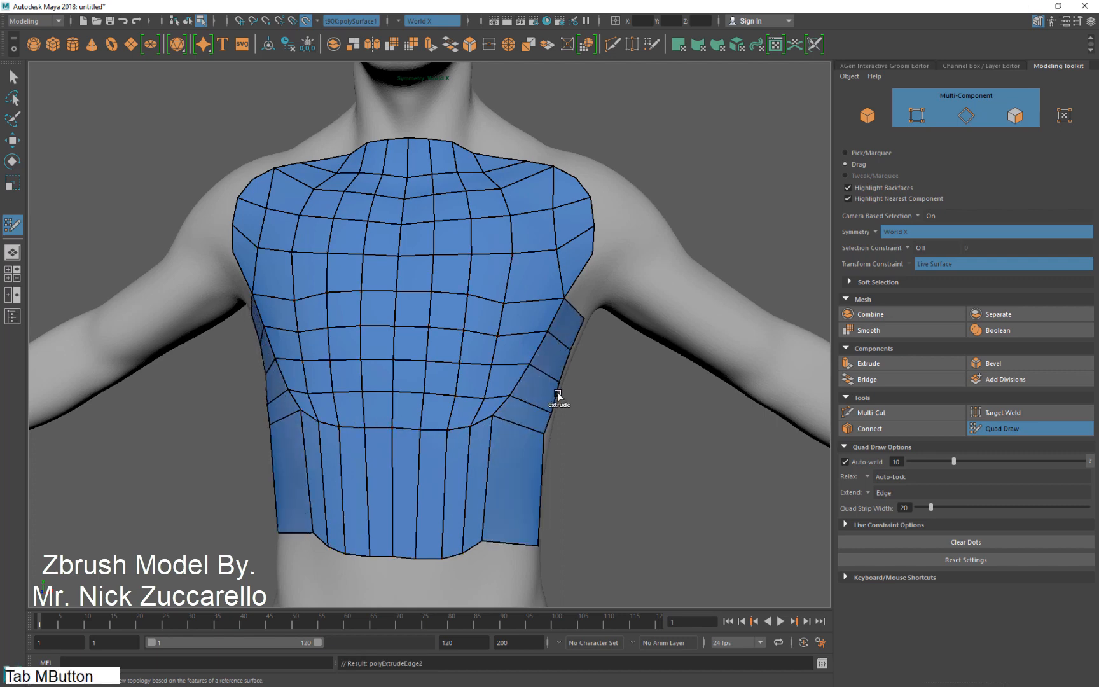
key("Tab")
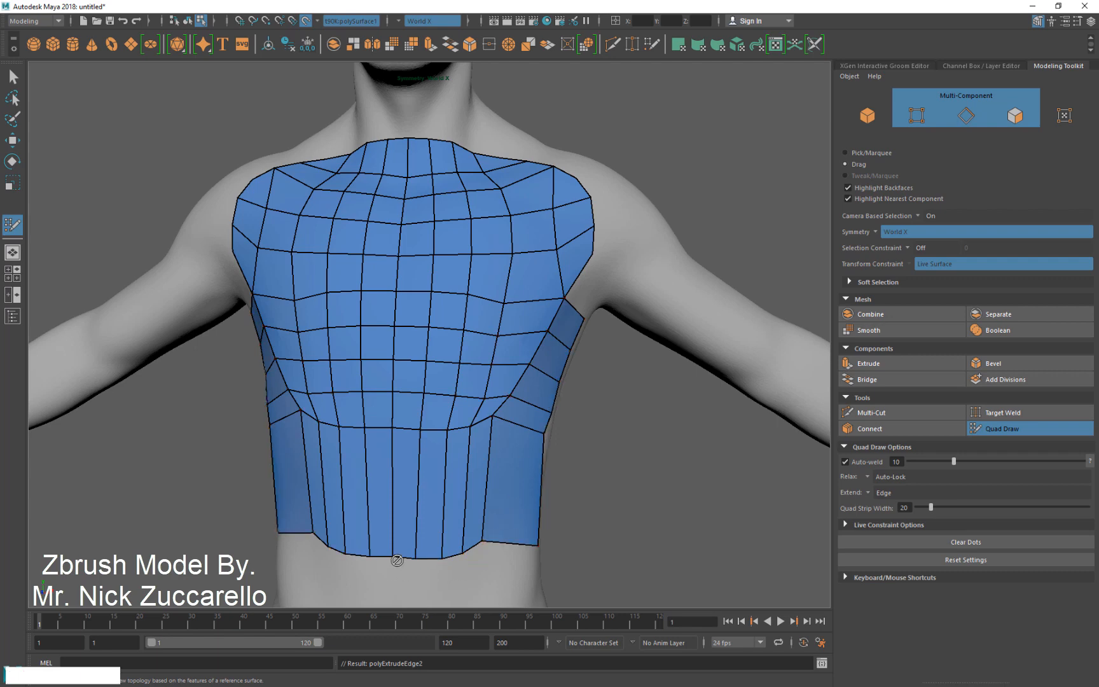
Extrude the centre edges and one mirrored edge beside them from the abdomen's lower border down toward the navel
key("Tab")
left_click_drag(402, 559, 402, 620)
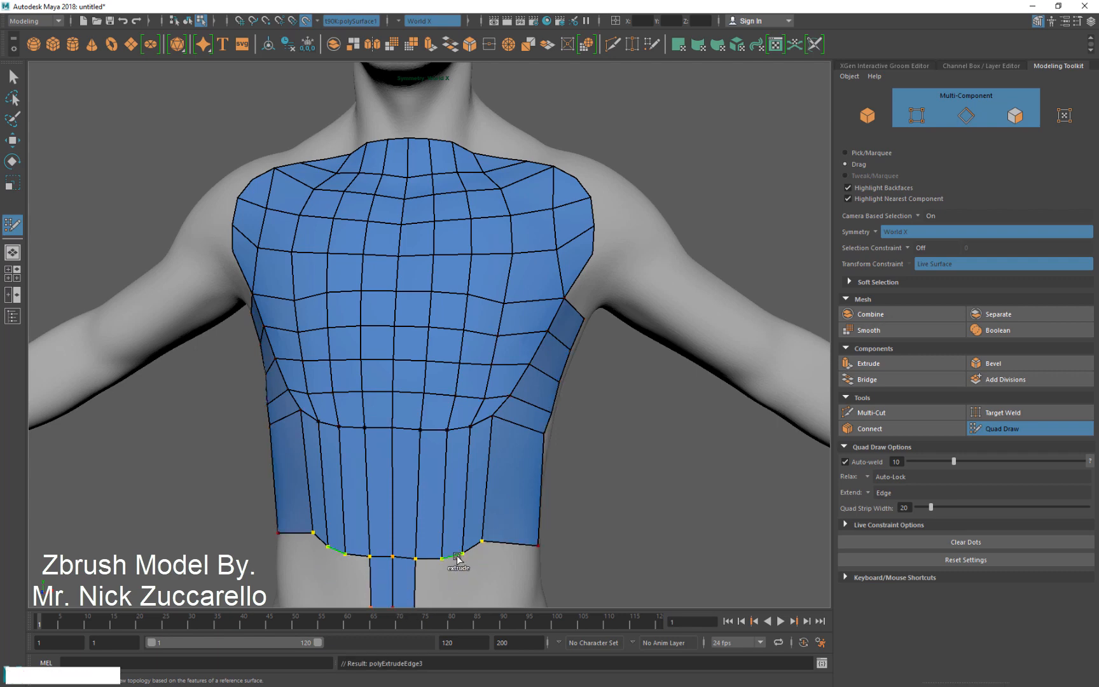
left_click_drag(455, 560, 456, 603)
Draw a mirrored strip of quads from the hip down the front of each thigh
right_click_drag(505, 411, 412, 412, "alt")
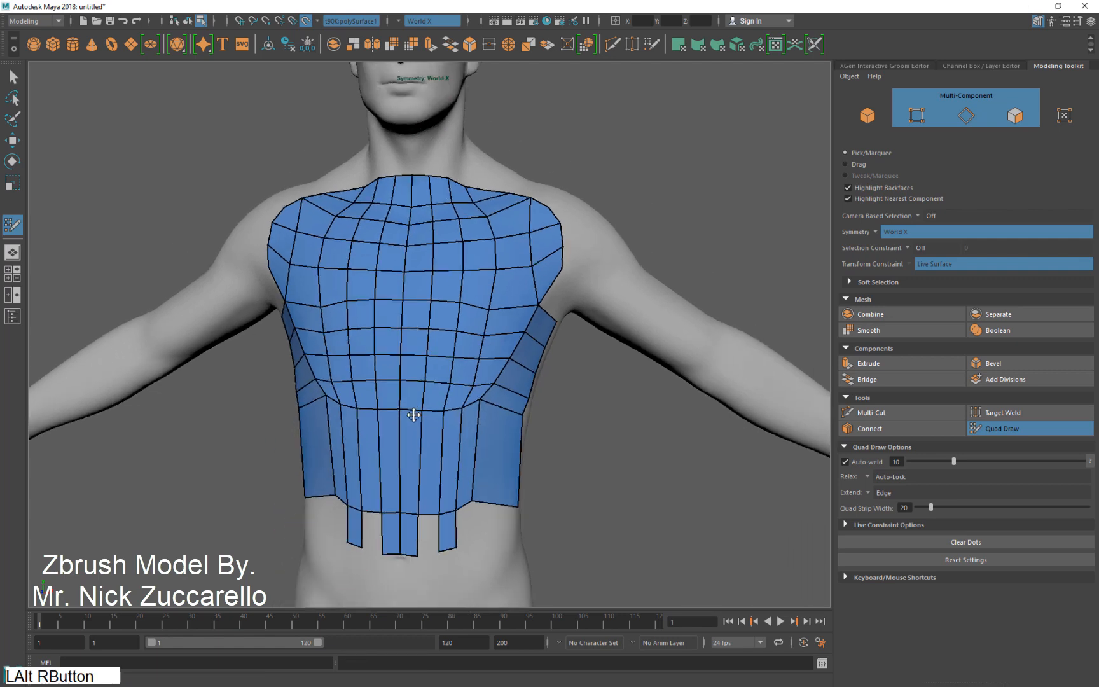
middle_click_drag(413, 412, 471, 338, "alt")
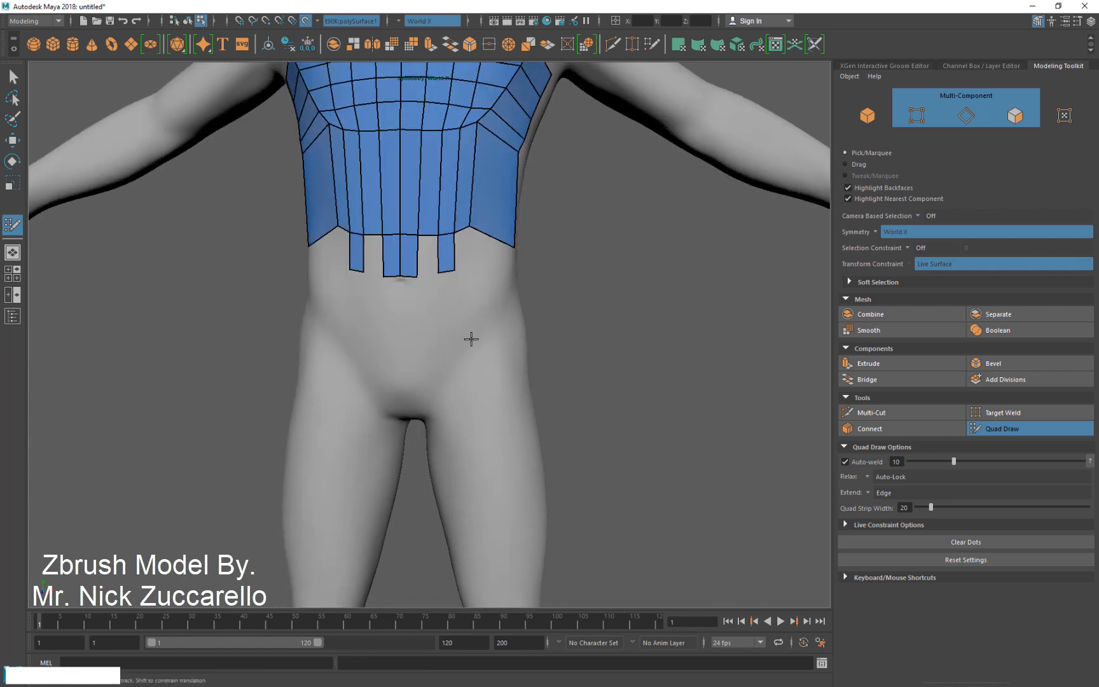
left_click_drag(471, 339, 483, 592)
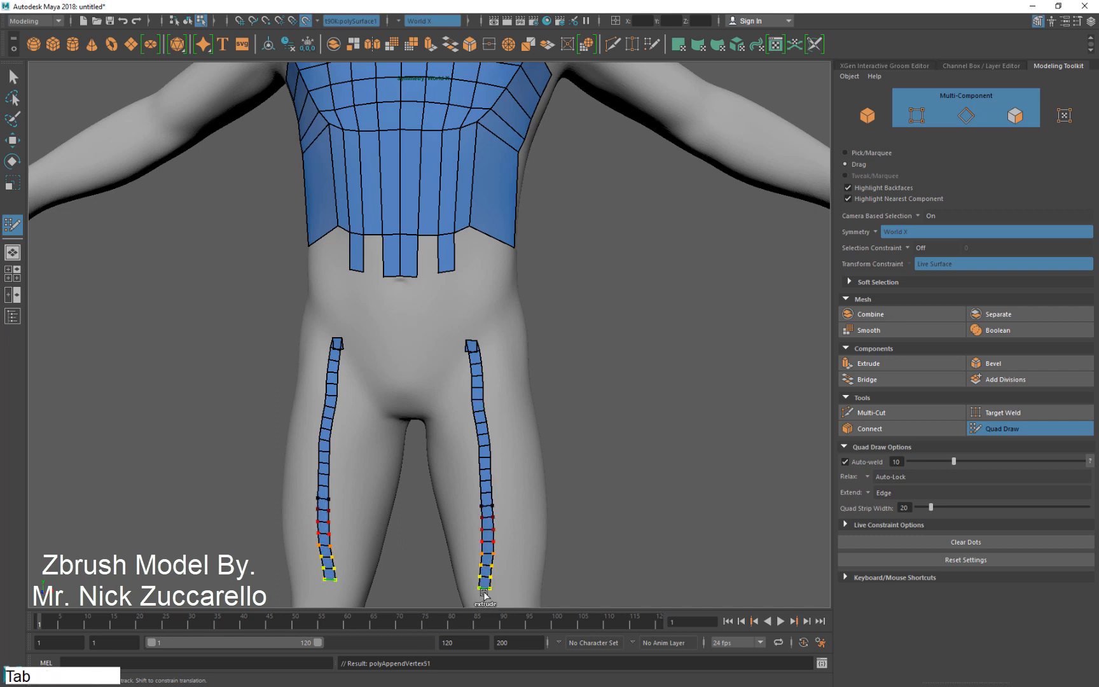
Undo the quads of the mirrored strips drawn down the thighs
key("ctrl+z")
key("ctrl+z")
key("ctrl+z")
key("ctrl+z")
key("ctrl+z")
key("ctrl+z")
key("ctrl+z")
key("ctrl+z")
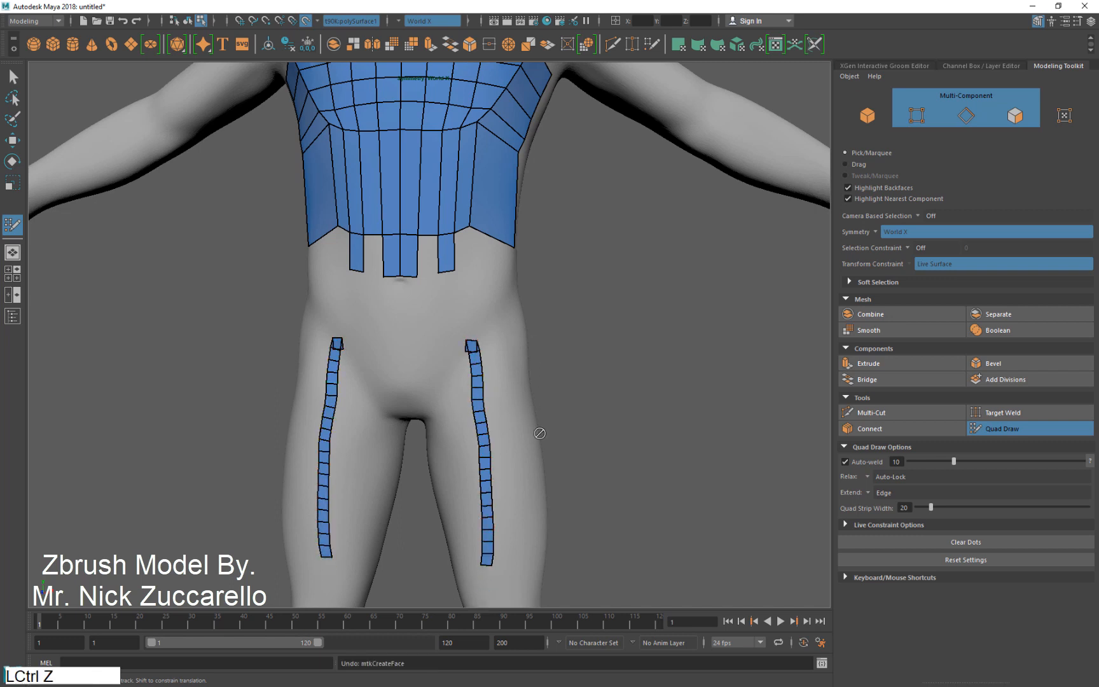
key("ctrl+z")
key("ctrl+z")
key("ctrl+z")
key("ctrl+z")
key("ctrl+z")
key("ctrl+z")
key("ctrl+z")
key("ctrl+z")
key("ctrl+z")
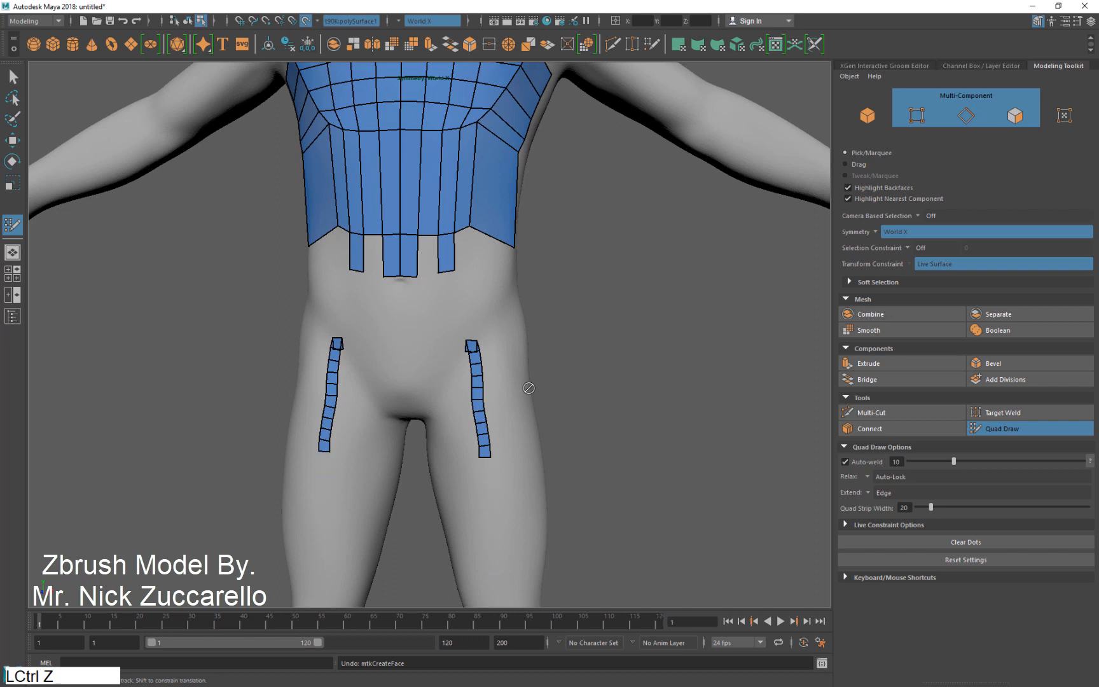
key("ctrl+z")
key("ctrl+z")
key("ctrl+z")
key("ctrl+z")
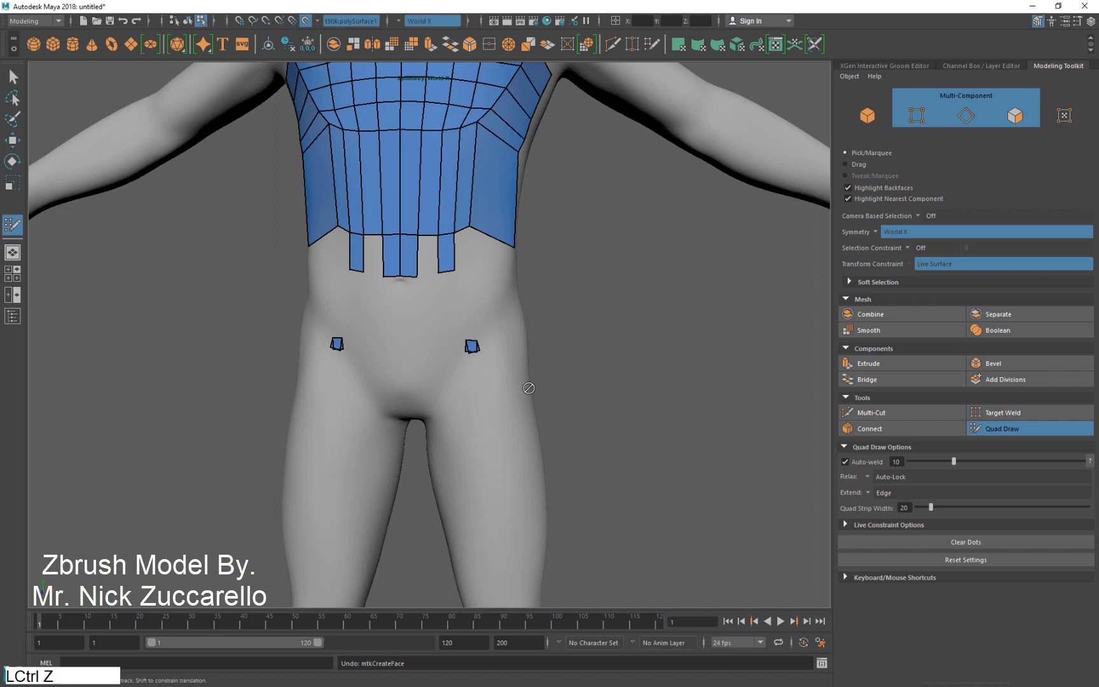
Hide the retopoDummy layer and bridge the facing edges of the gap between the centre and outer strips above the navel
key("w")
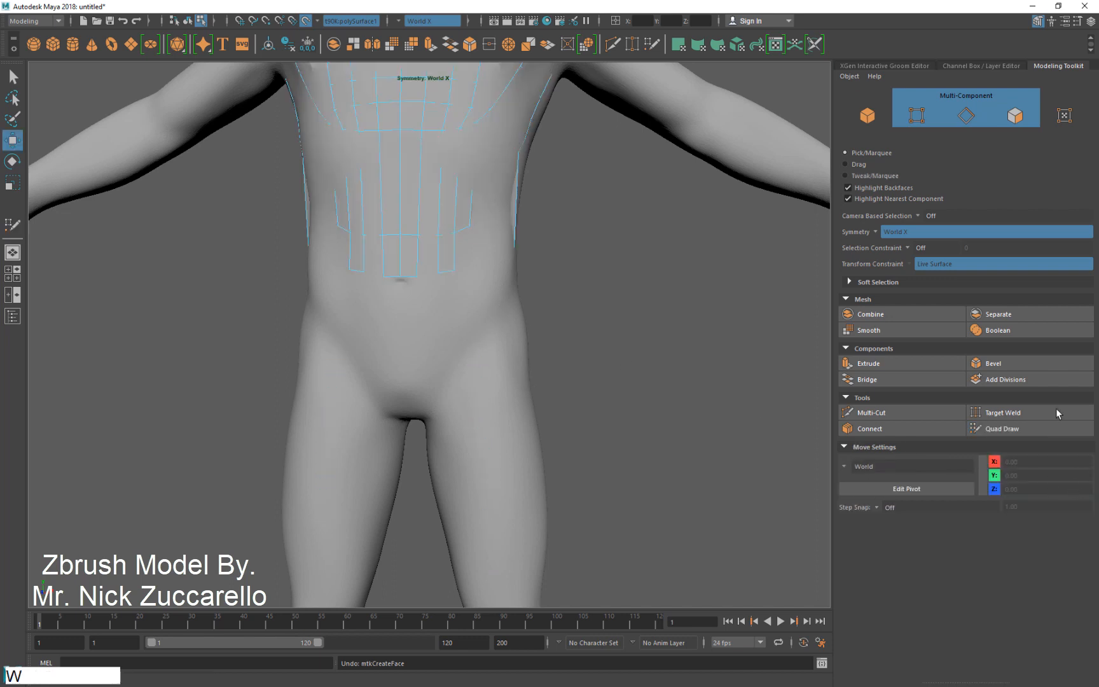
left_click_drag(635, 400, 631, 418, "alt")
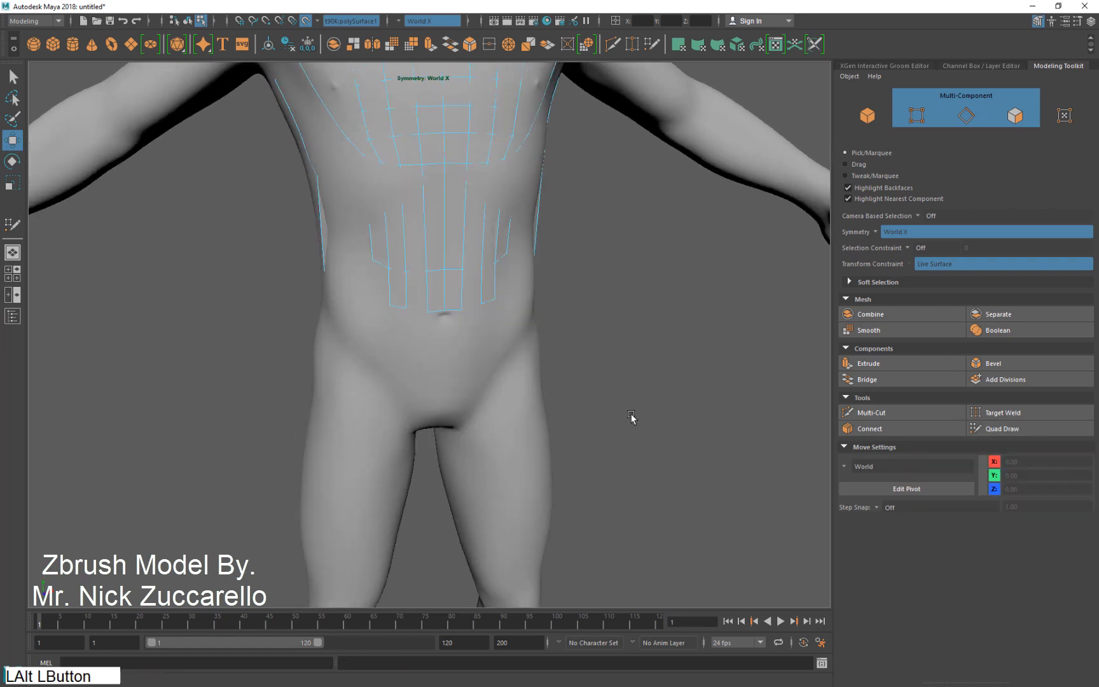
middle_click_drag(632, 418, 515, 461, "alt")
right_click_drag(515, 461, 494, 274, "alt")
left_click(487, 445)
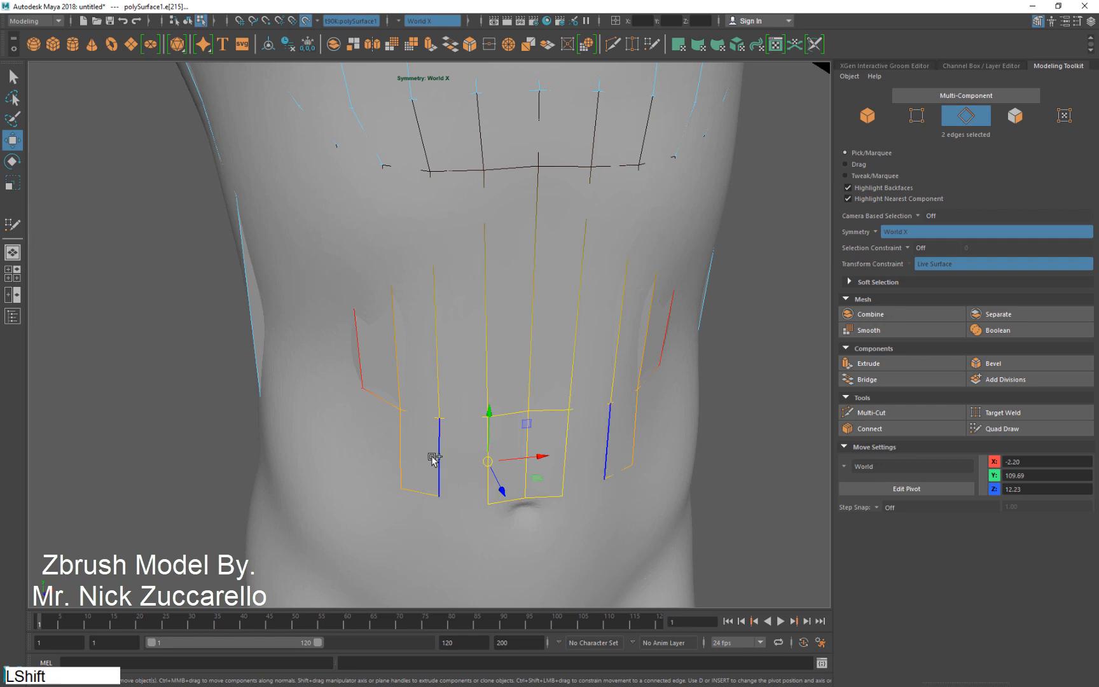
left_click(436, 460, "shift")
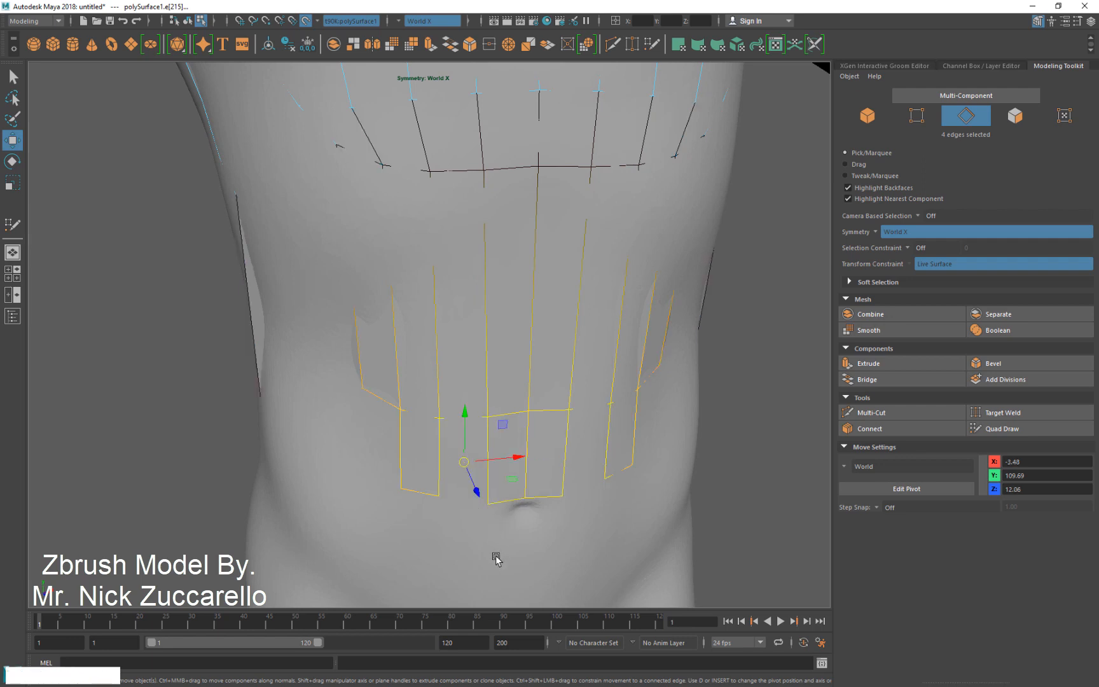
key("b")
left_click_drag(576, 530, 578, 503, "alt")
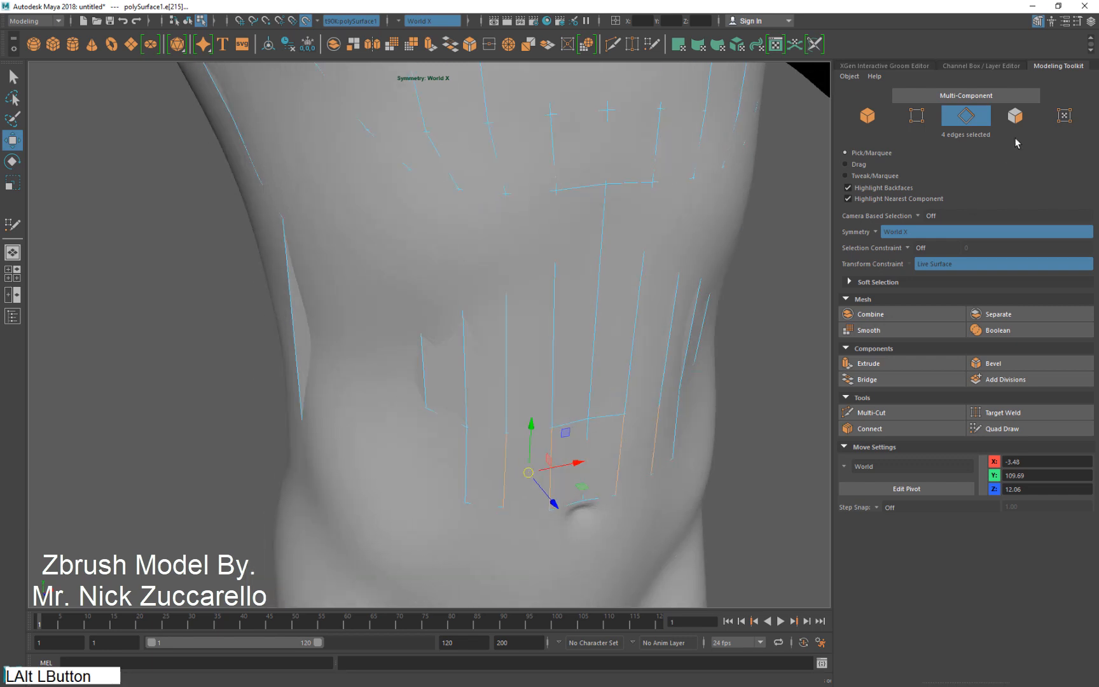
left_click(1090, 21)
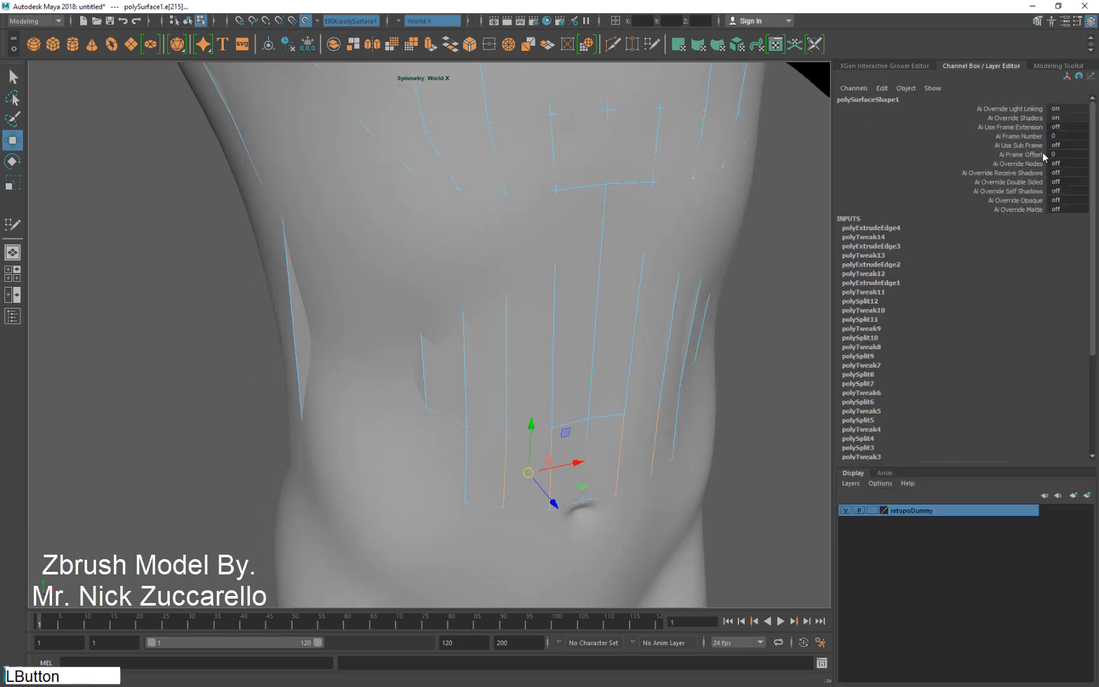
left_click(844, 514)
left_click(844, 511)
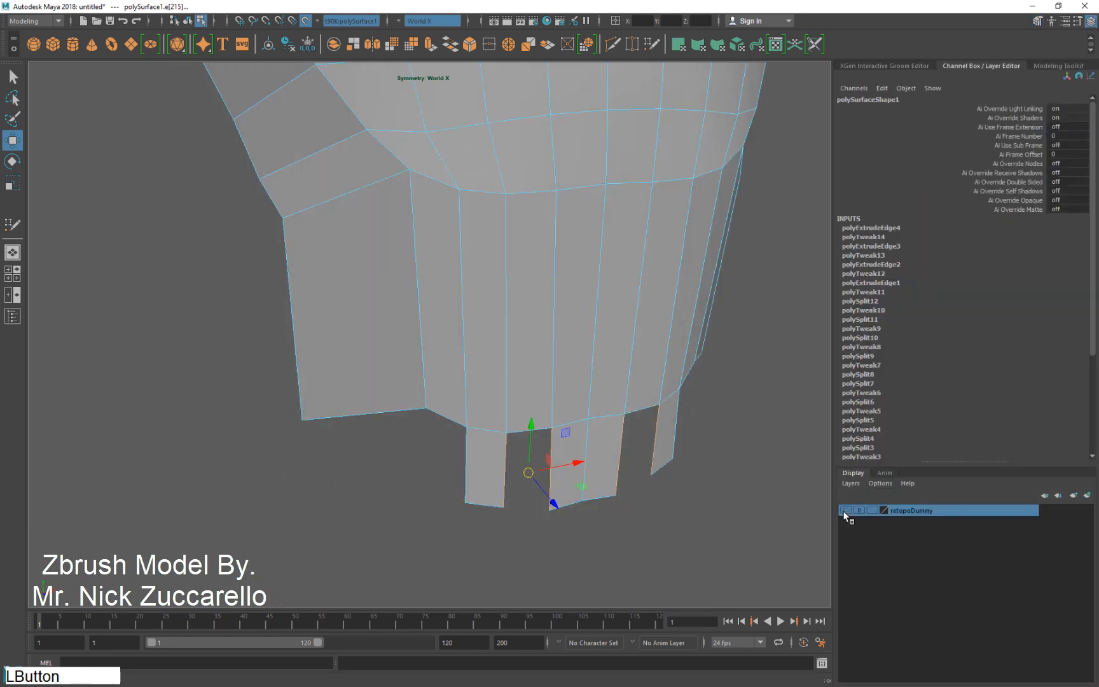
mouse_move(662, 457)
left_mouse_down("alt")
mouse_move(618, 459)
mouse_move(687, 410)
left_mouse_up("alt")
left_click(1037, 21)
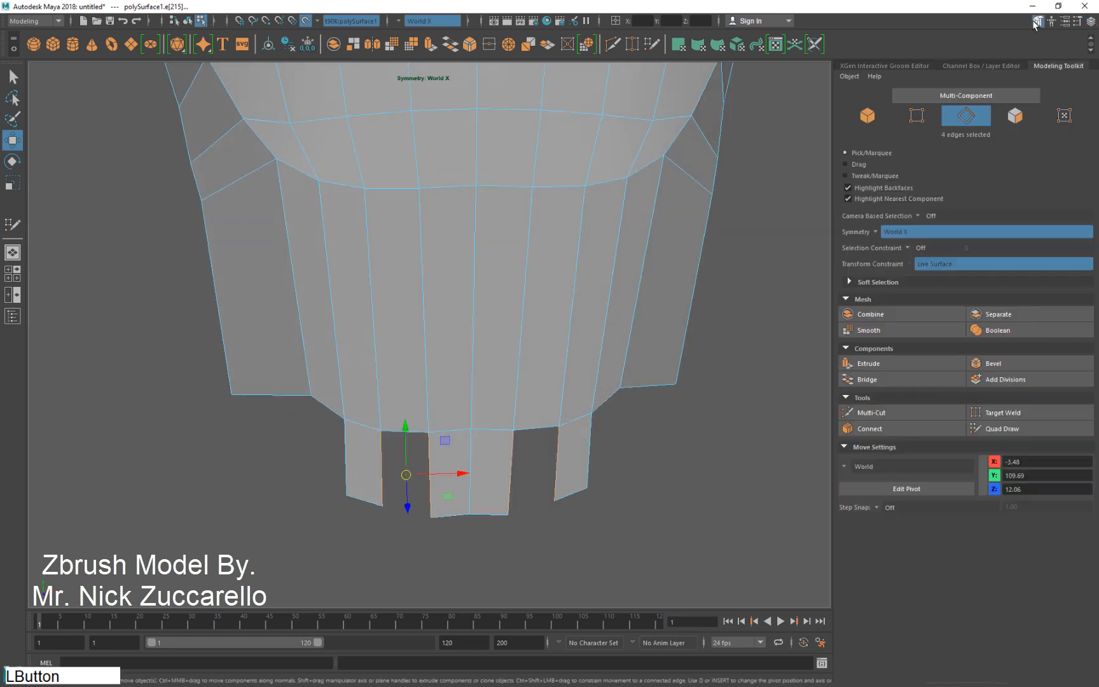
left_click(863, 379)
Bridge the outer strip's free side edge to the lower edge of the waist's side panel
left_click_drag(473, 452, 409, 454, "alt")
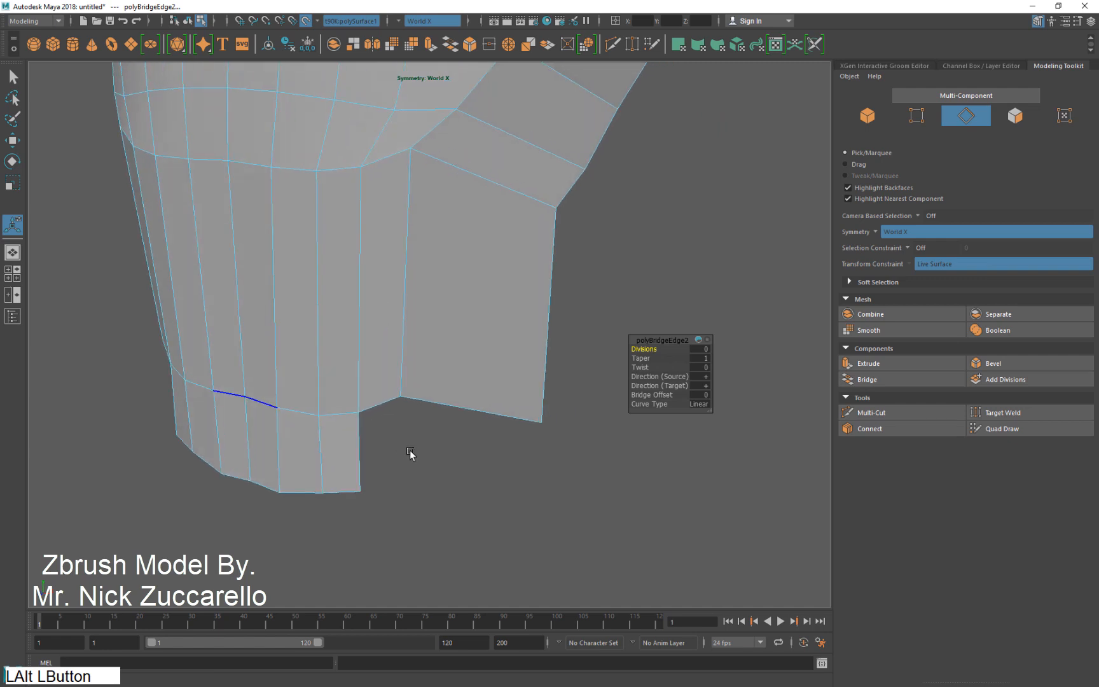
left_click(360, 439)
left_click(433, 420, "shift")
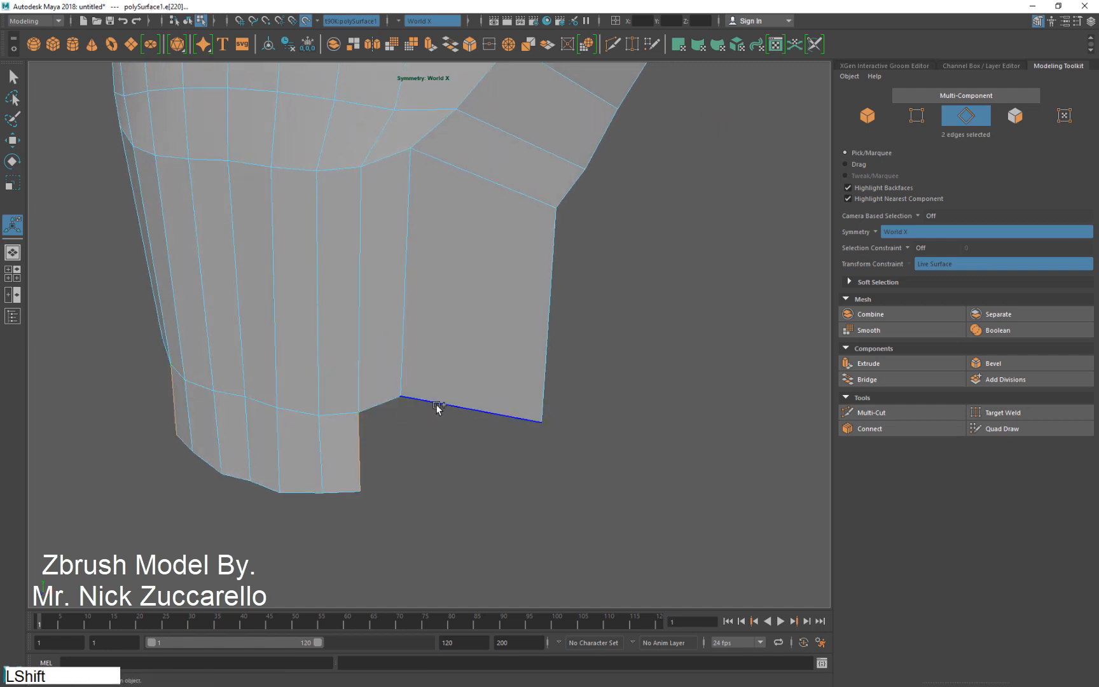
left_click(866, 380)
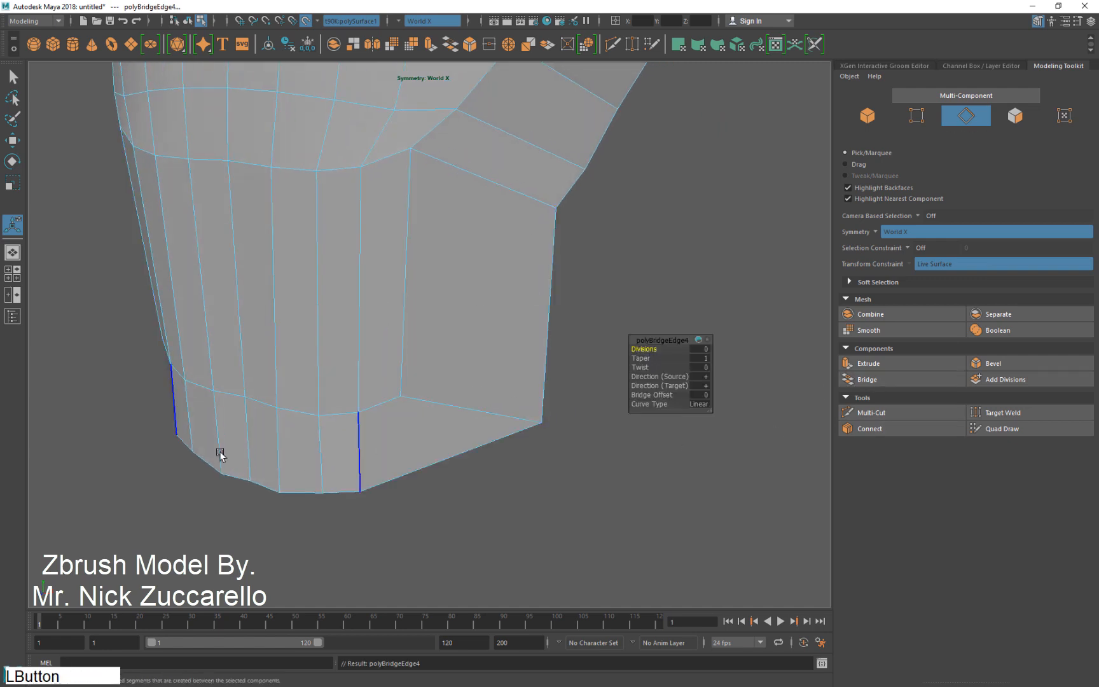
Delete all faces of the torso retopology mesh and the leftover piece below it
right_click_drag(579, 245, 169, 468, "alt")
middle_click_drag(169, 469, 465, 520, "alt")
left_click_drag(465, 519, 483, 520, "alt")
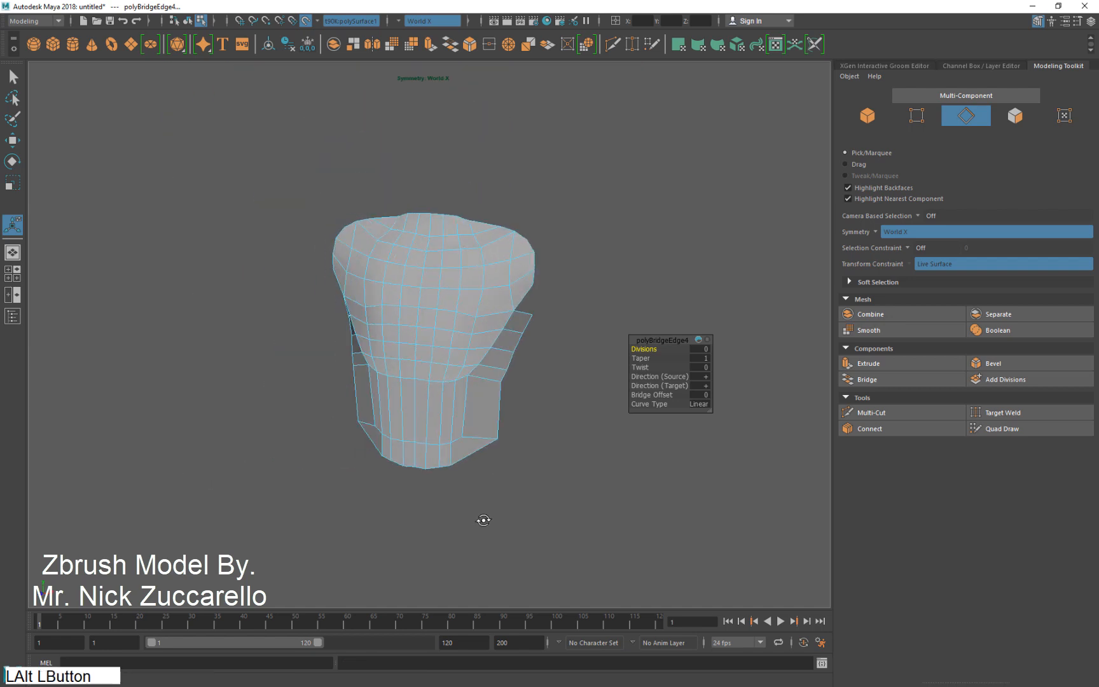
middle_click_drag(495, 520, 510, 557, "alt")
left_click_drag(510, 557, 535, 537, "alt")
key("w")
right_click_drag(507, 338, 509, 390)
double_click(518, 303)
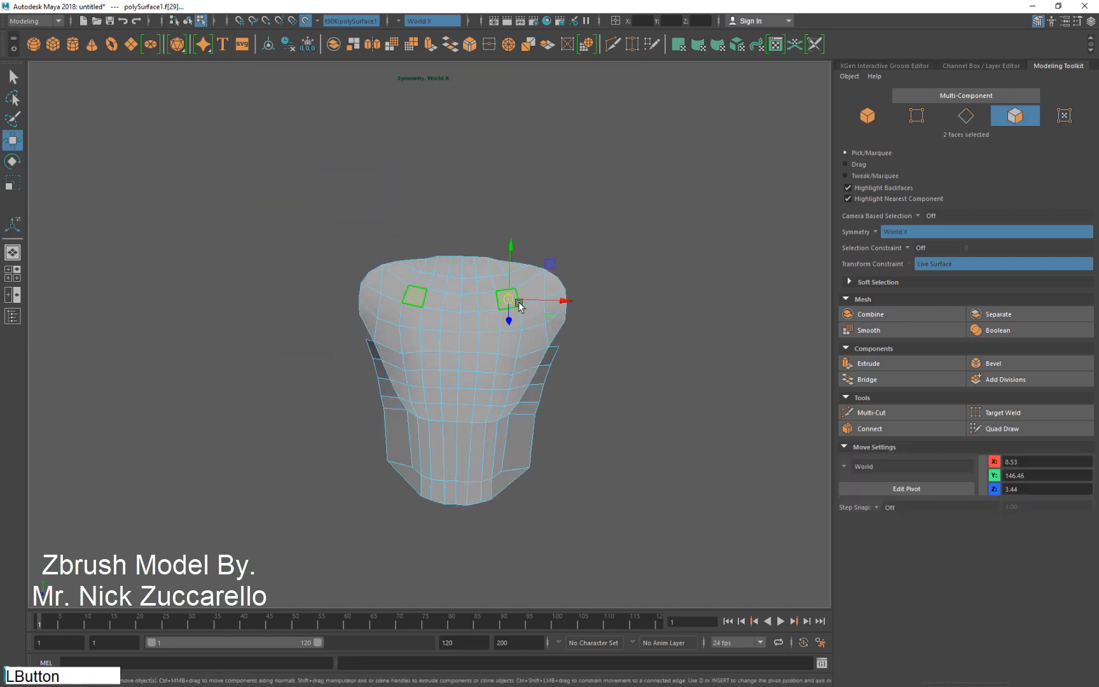
key("Delete")
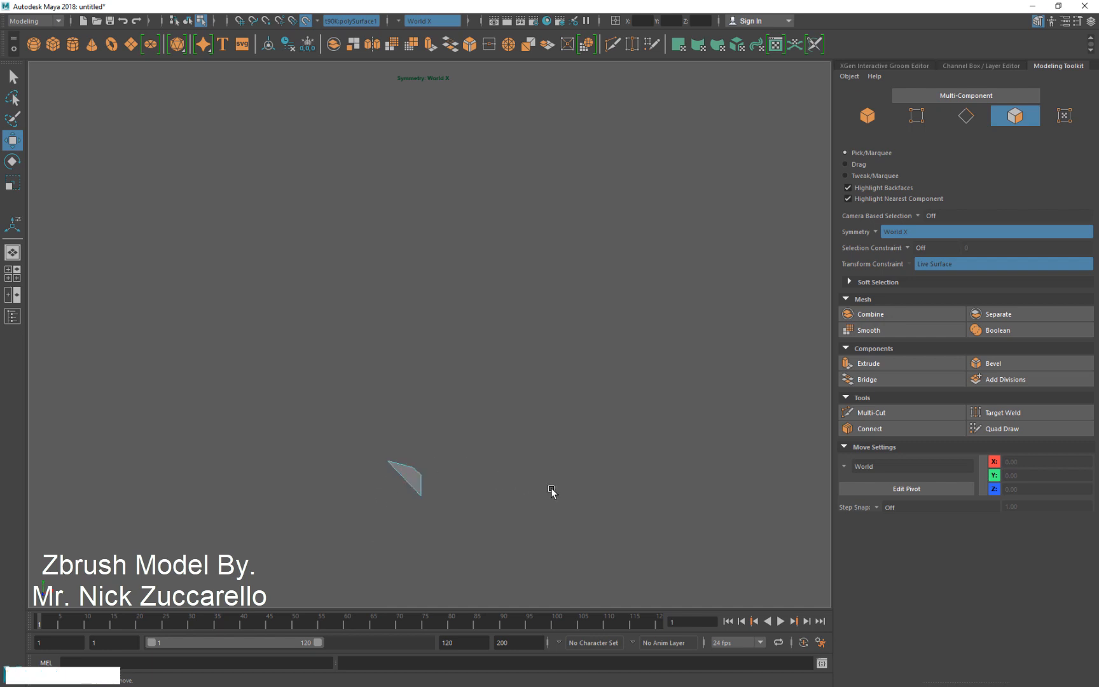
key("F8")
key("Delete")
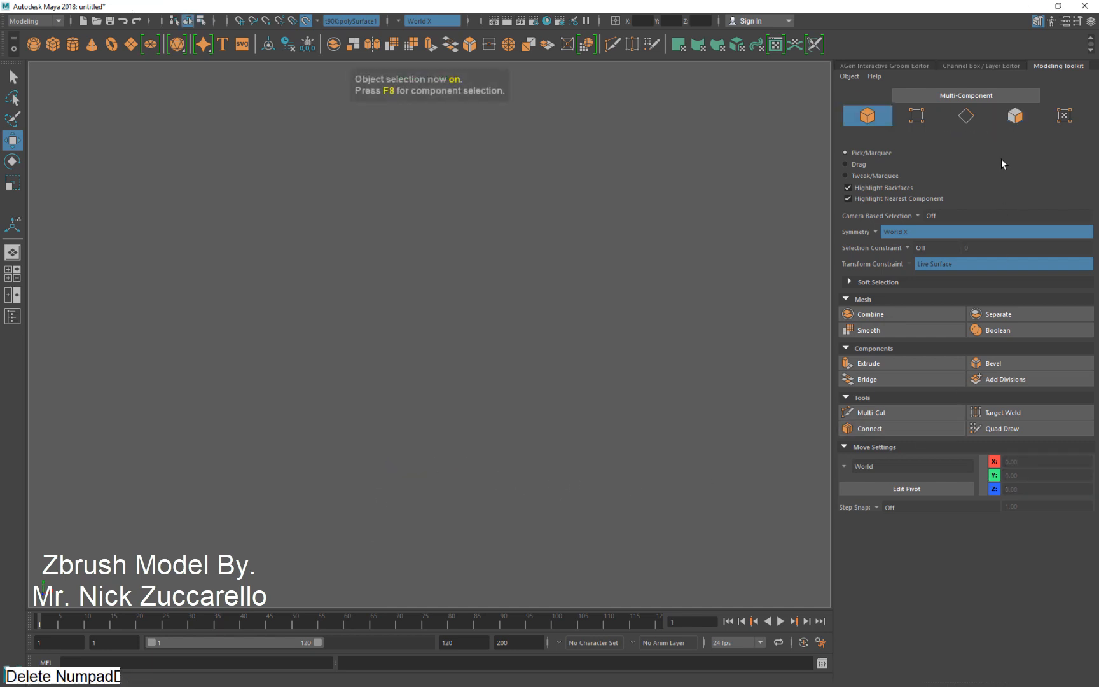
Show the retopoDummy layer with the male figure again
left_click(1090, 21)
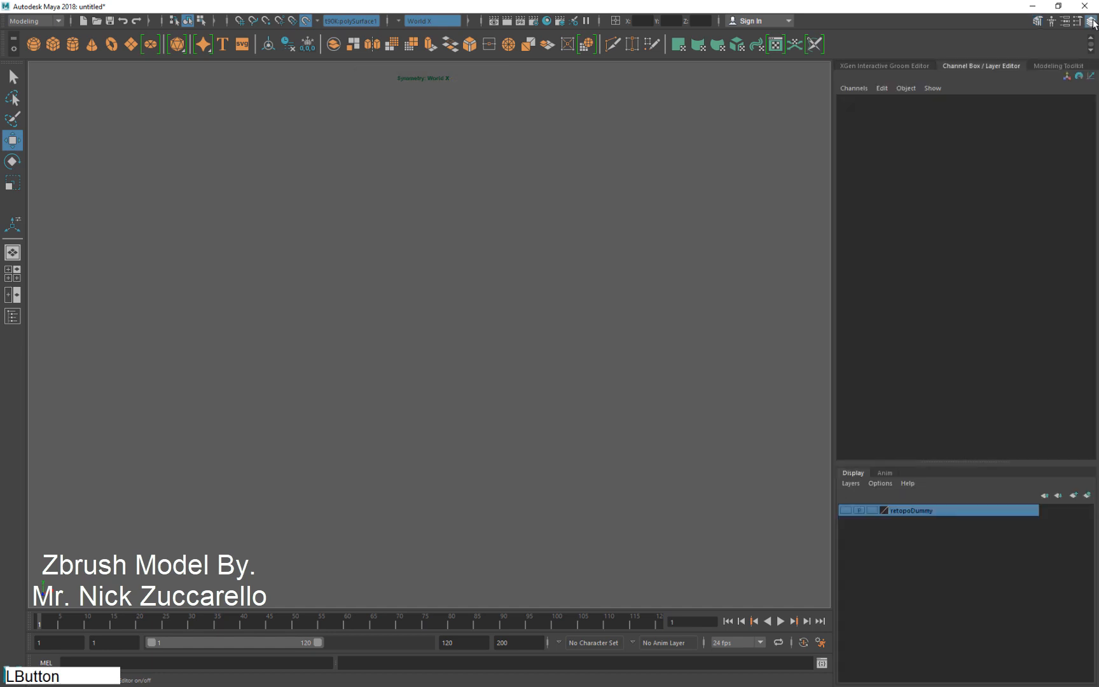
left_click(848, 509)
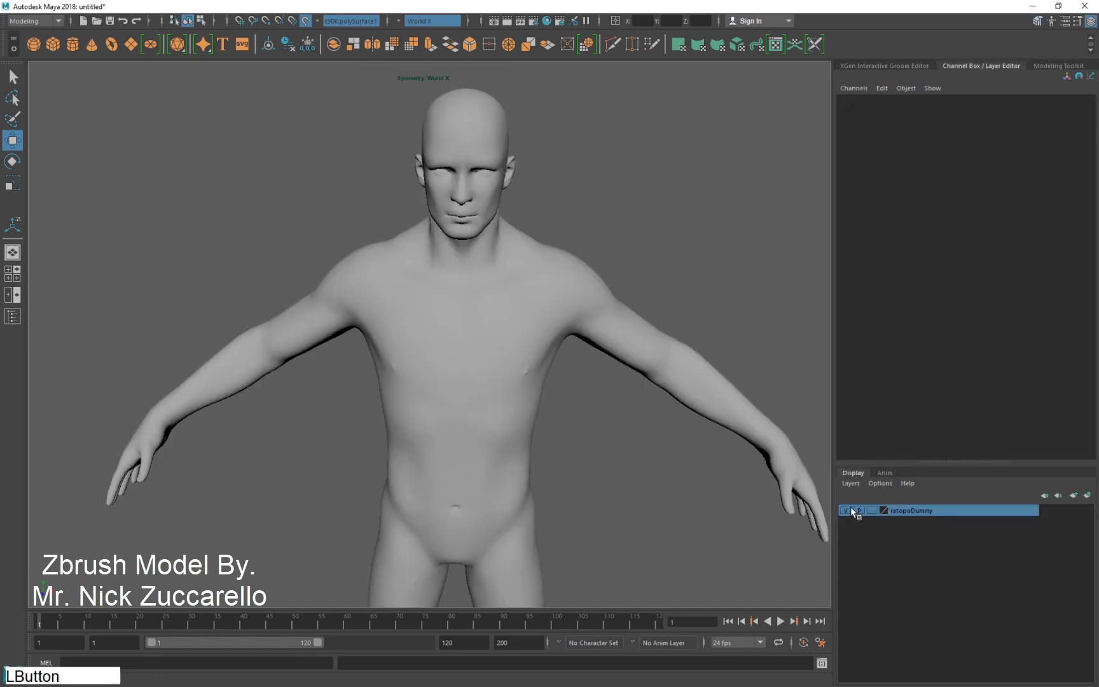
left_click_drag(588, 399, 376, 371, "alt")
right_click_drag(377, 371, 350, 420, "alt")
middle_click_drag(381, 490, 407, 399, "alt")
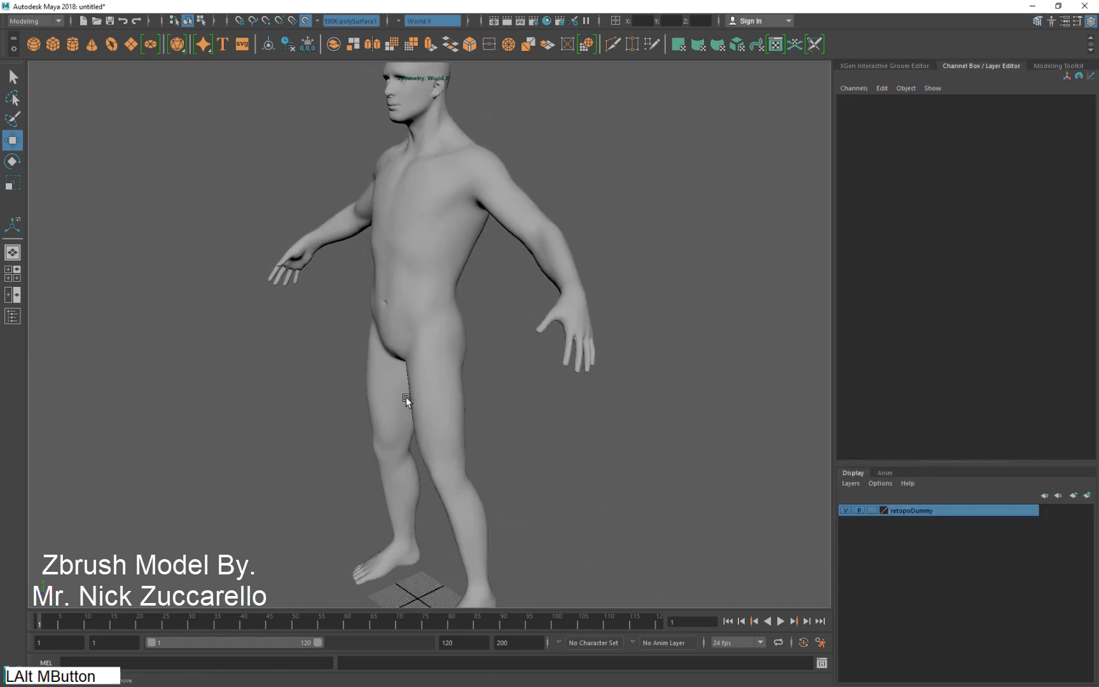
left_click_drag(407, 399, 508, 457, "alt")
middle_click_drag(507, 457, 510, 490, "alt")
left_click_drag(510, 489, 441, 493, "alt")
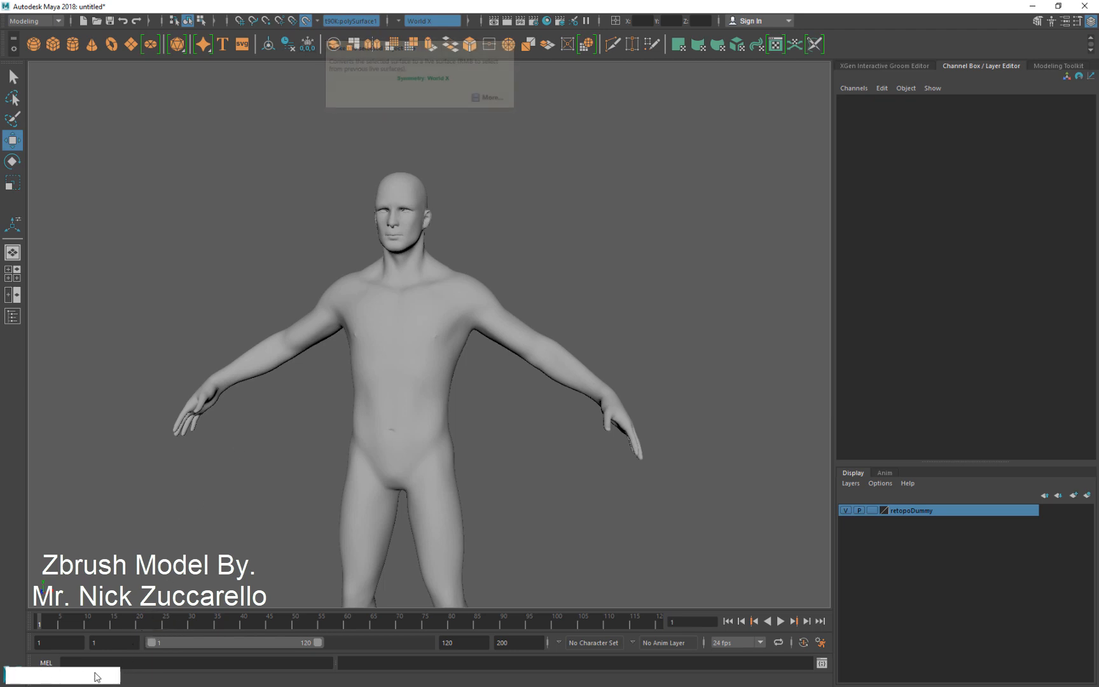
left_click(241, 530)
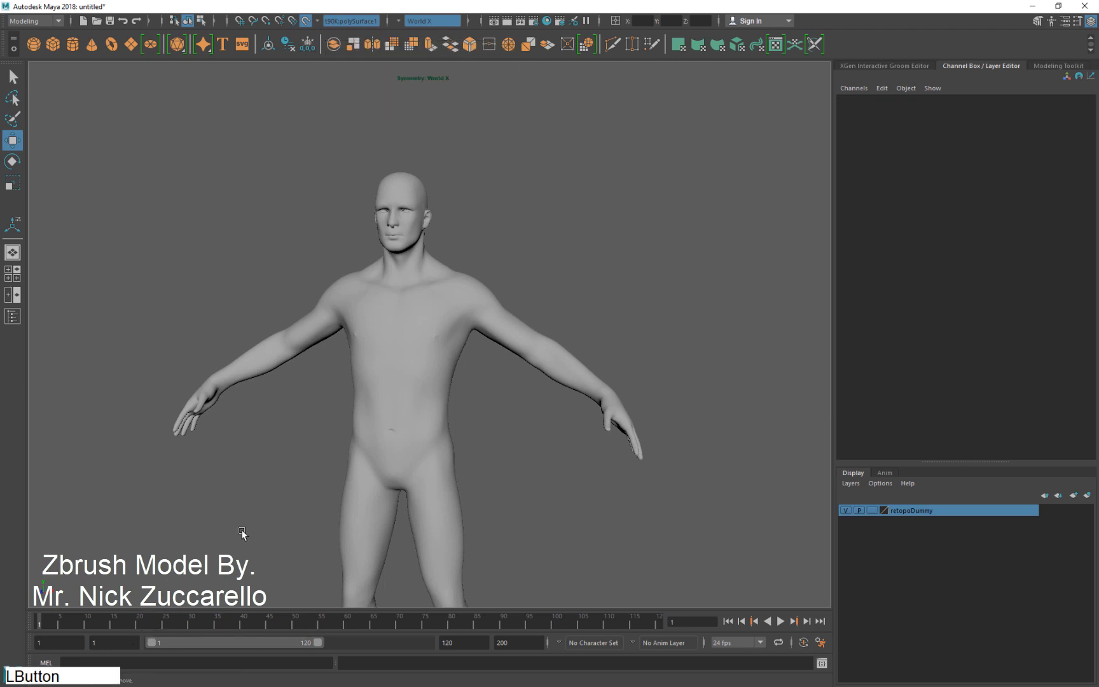
right_click(241, 495)
key("shift")
middle_click_drag(505, 507, 571, 487, "alt")
left_click_drag(571, 486, 574, 455, "alt")
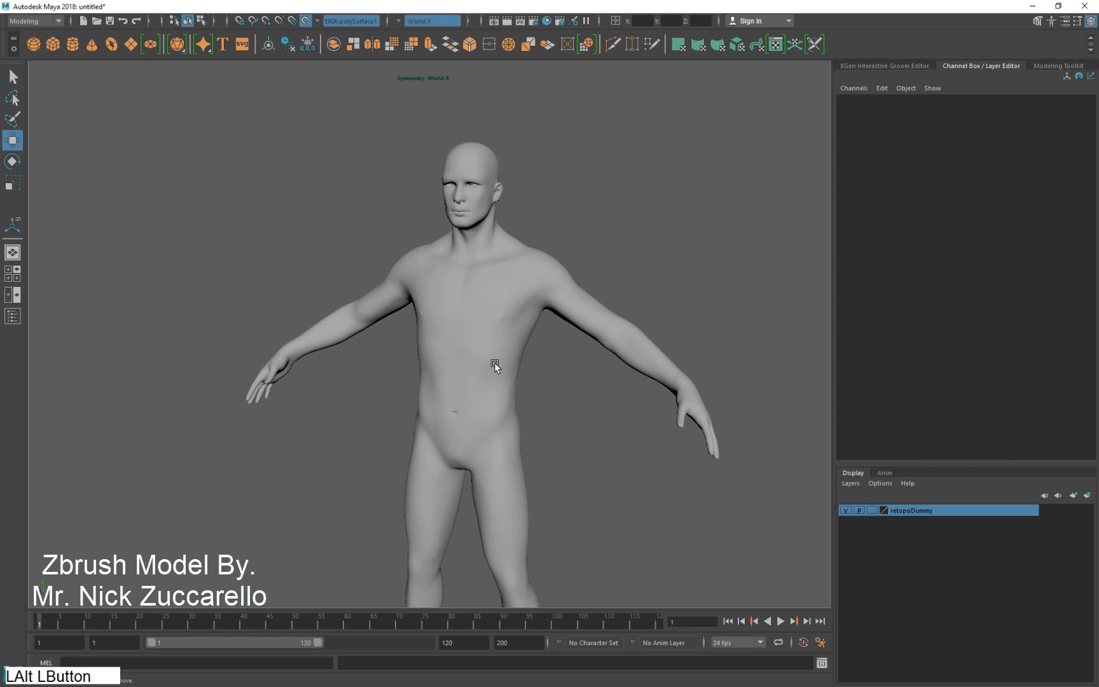